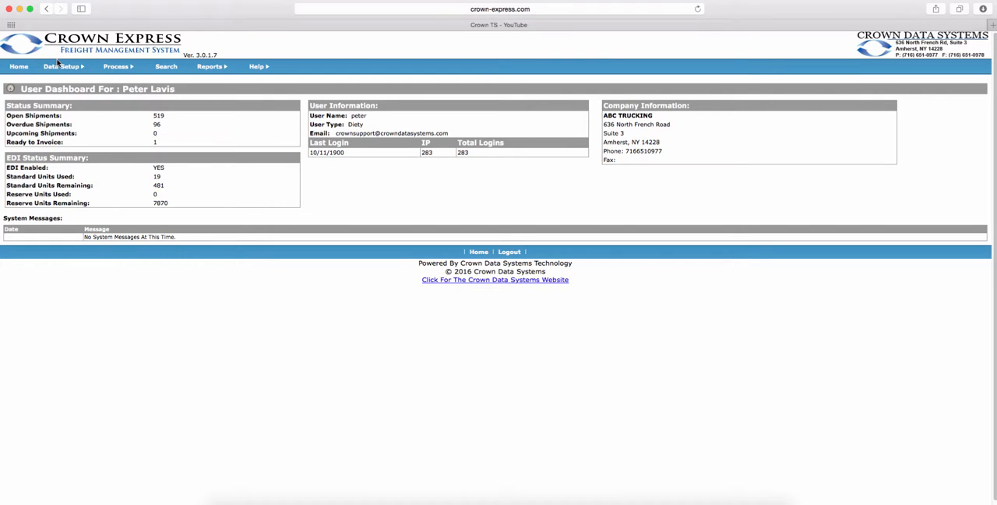
# Open a blank new-user form from user management, review its fields and group permissions, and close it without saving.
pyautogui.moveTo(60, 67)
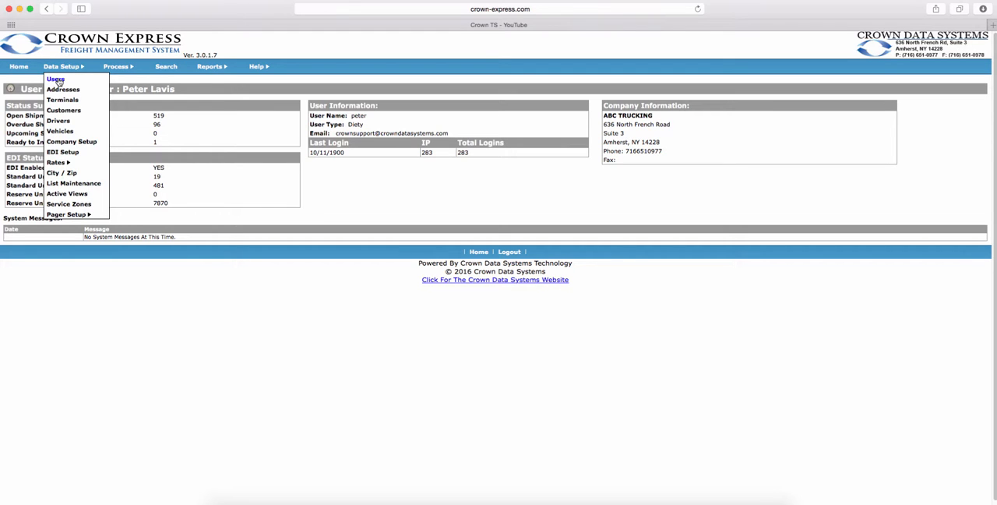
pyautogui.click(56, 79)
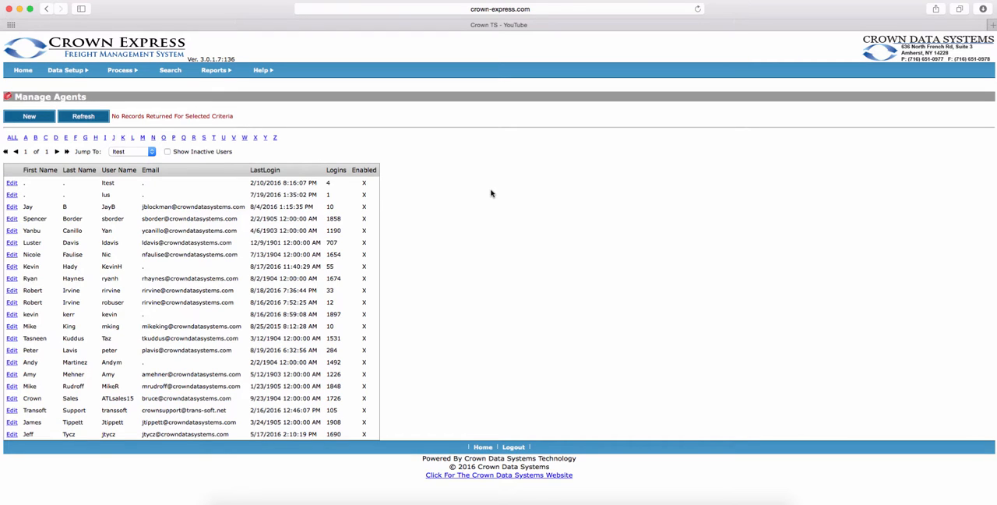
pyautogui.click(35, 121)
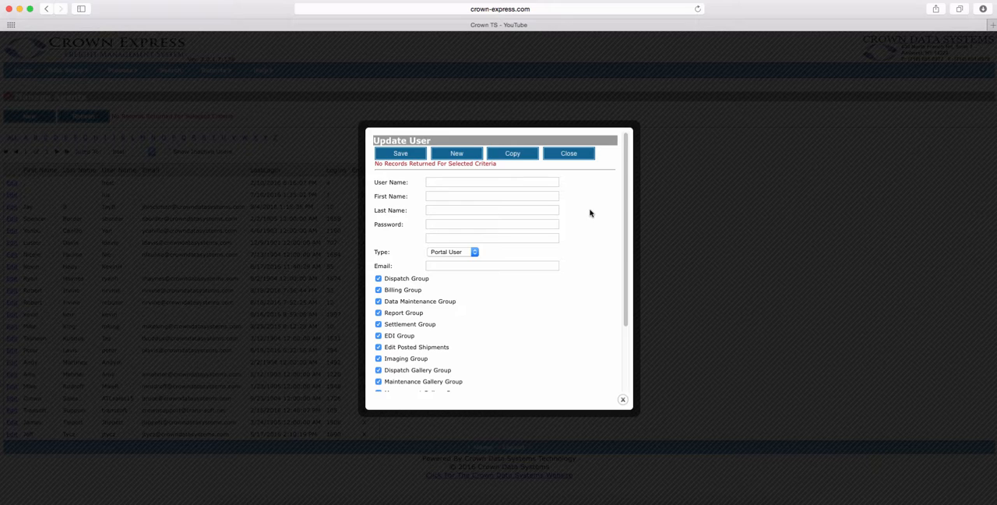
pyautogui.scroll(-3, 589, 278)
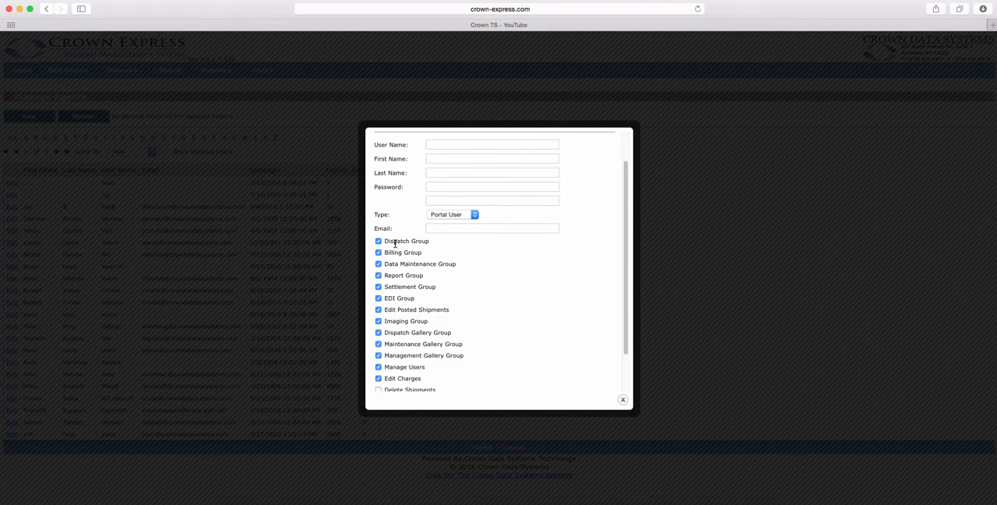
pyautogui.scroll(-1, 393, 249)
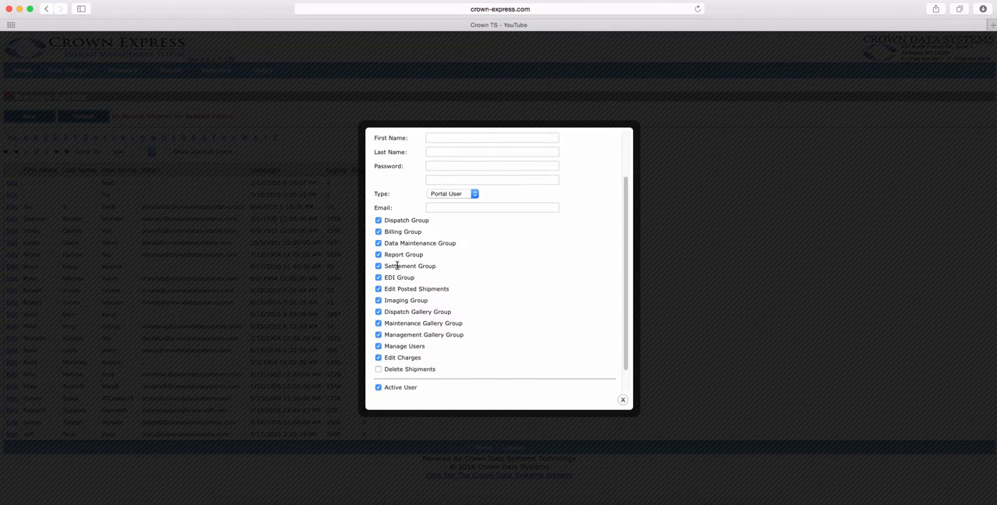
pyautogui.scroll(-2, 463, 288)
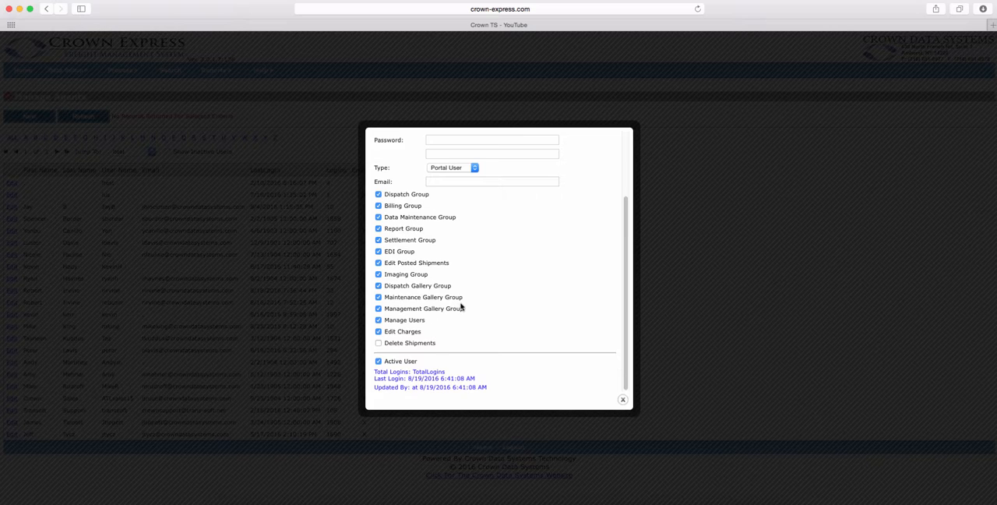
pyautogui.scroll(1, 460, 304)
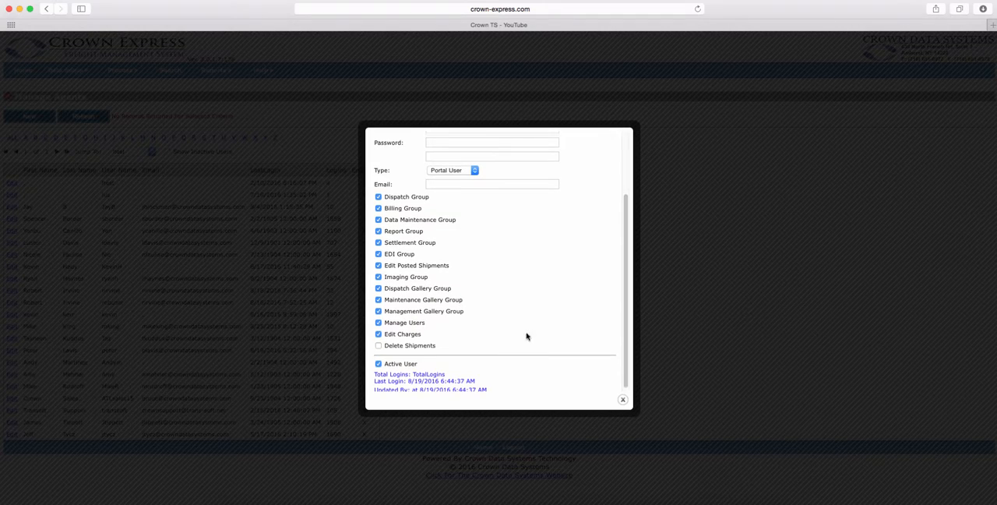
pyautogui.click(624, 399)
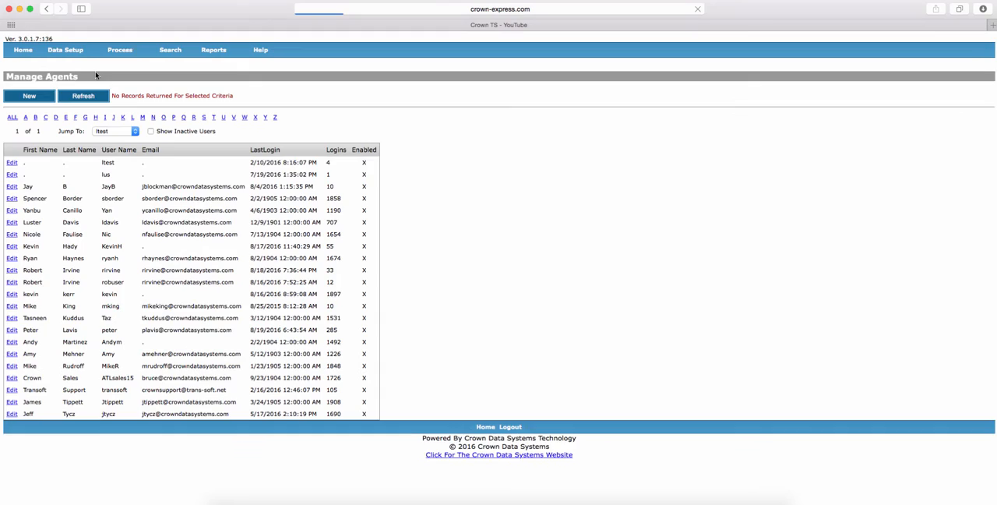
# In address management, view the blank new-address form and the ALFRED RENTAL record, cancelling each without changes.
pyautogui.moveTo(66, 70)
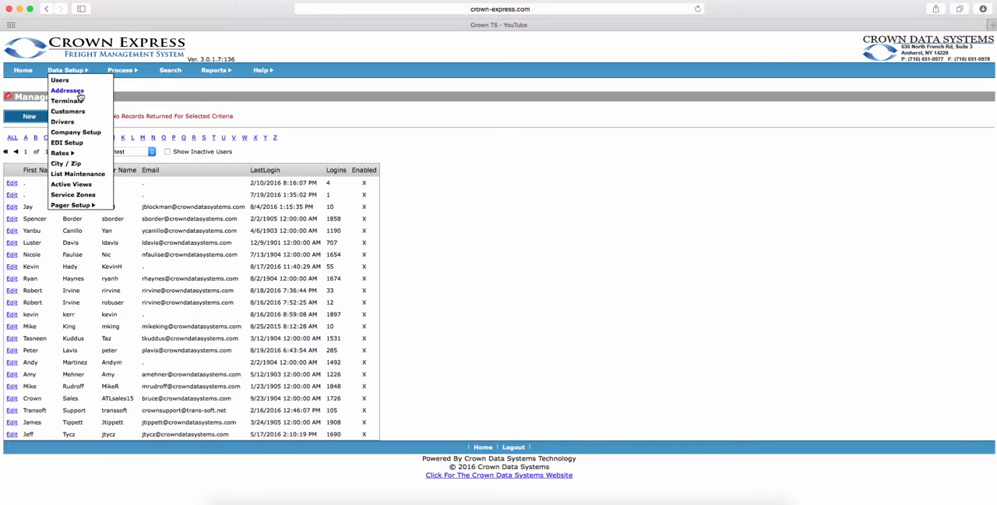
pyautogui.click(80, 92)
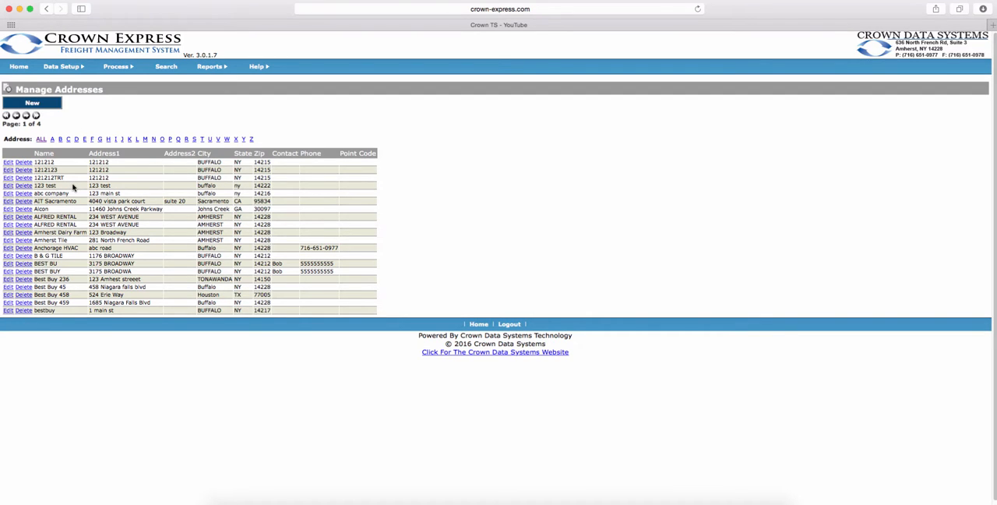
pyautogui.scroll(-1, 75, 187)
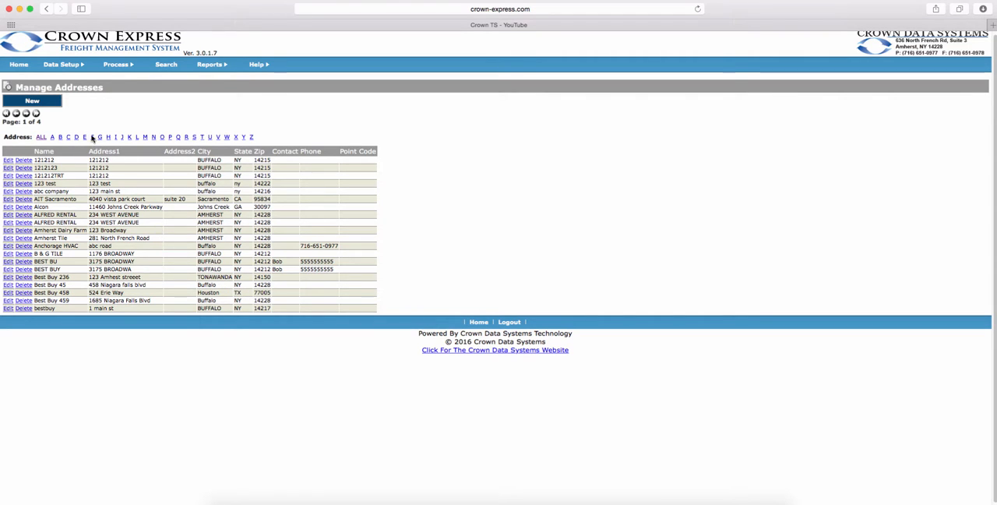
pyautogui.click(54, 104)
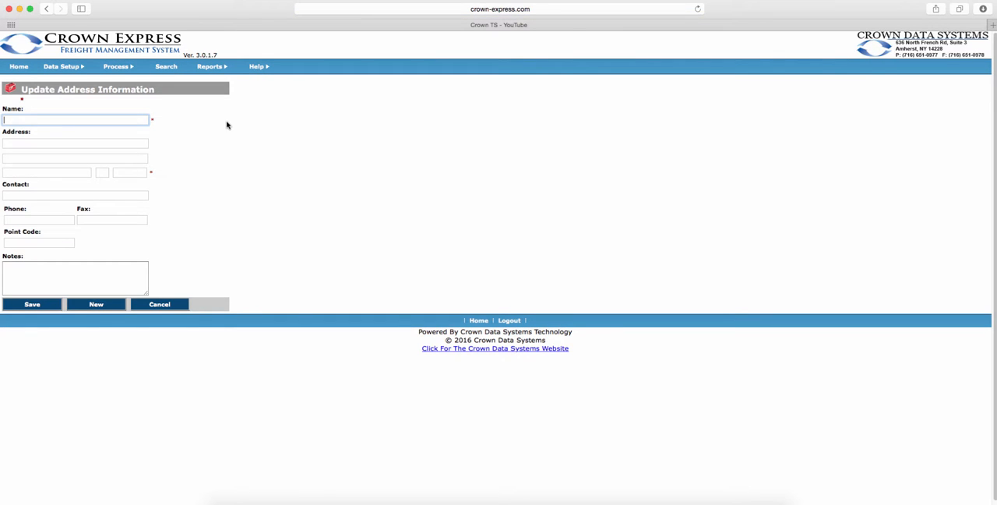
pyautogui.click(171, 310)
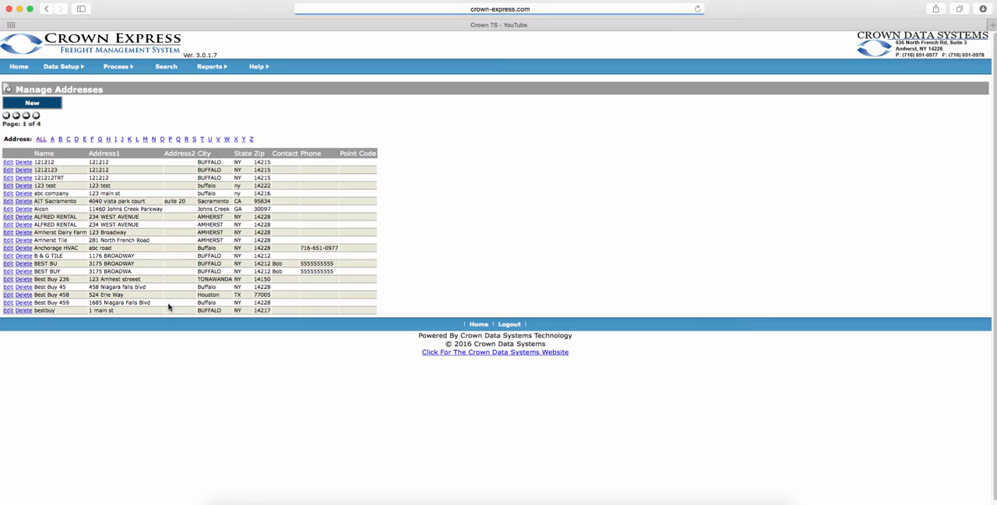
pyautogui.click(9, 221)
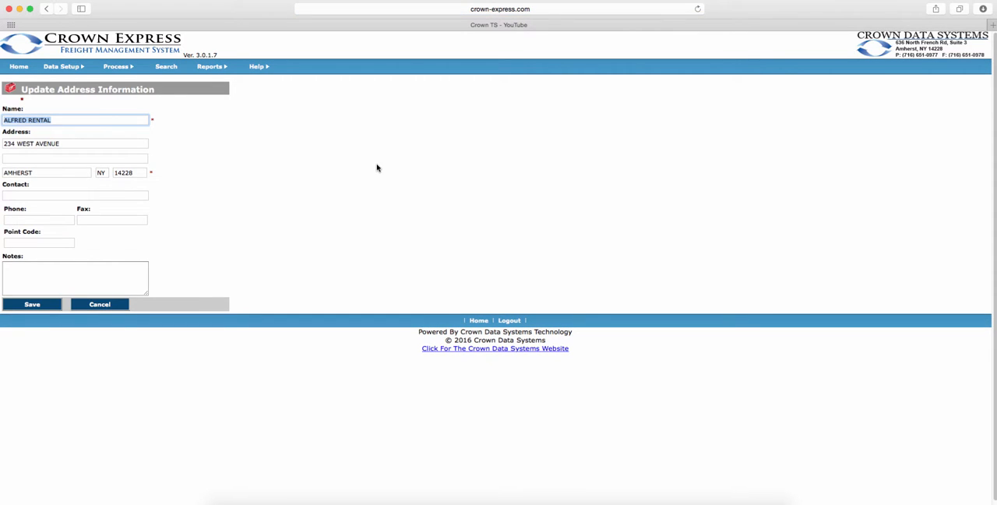
pyautogui.click(103, 306)
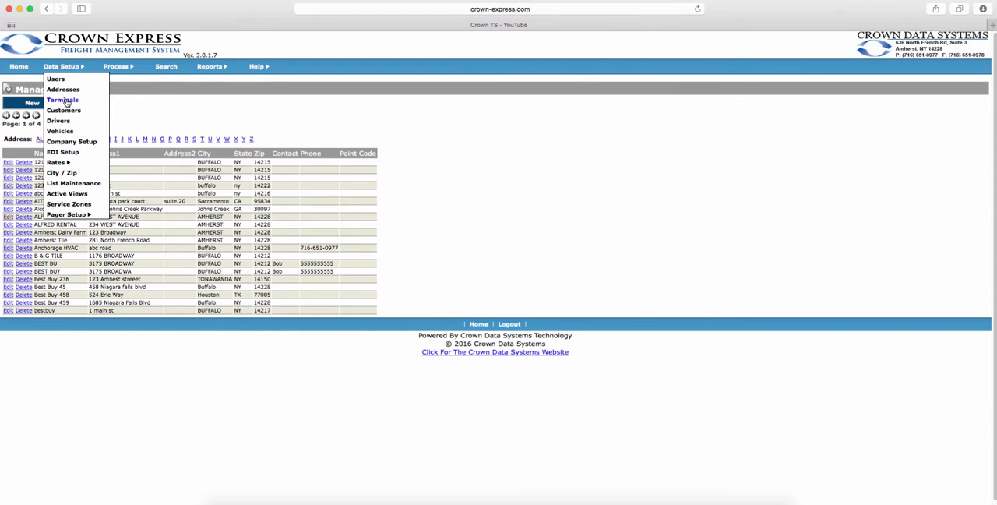
# View the list of terminals and look through the list of customers.
pyautogui.click(72, 102)
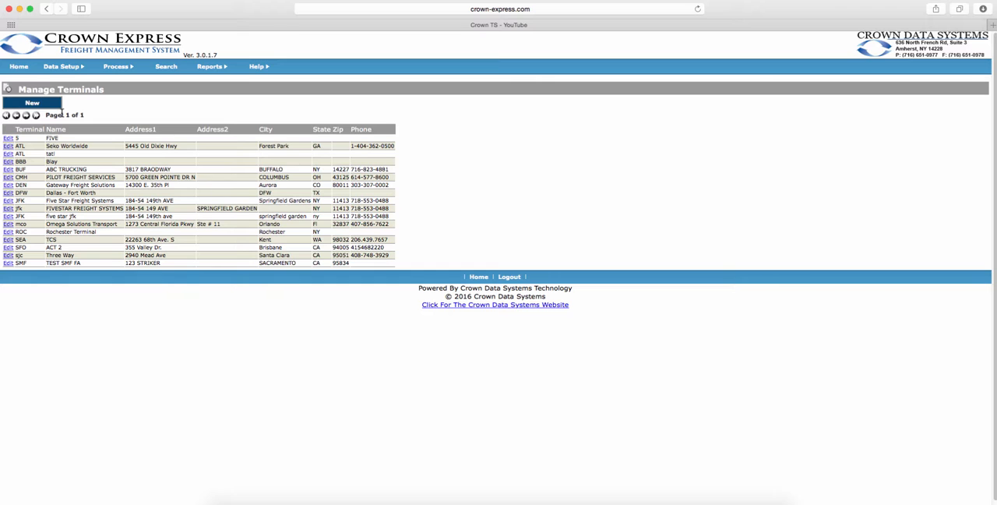
pyautogui.click(66, 67)
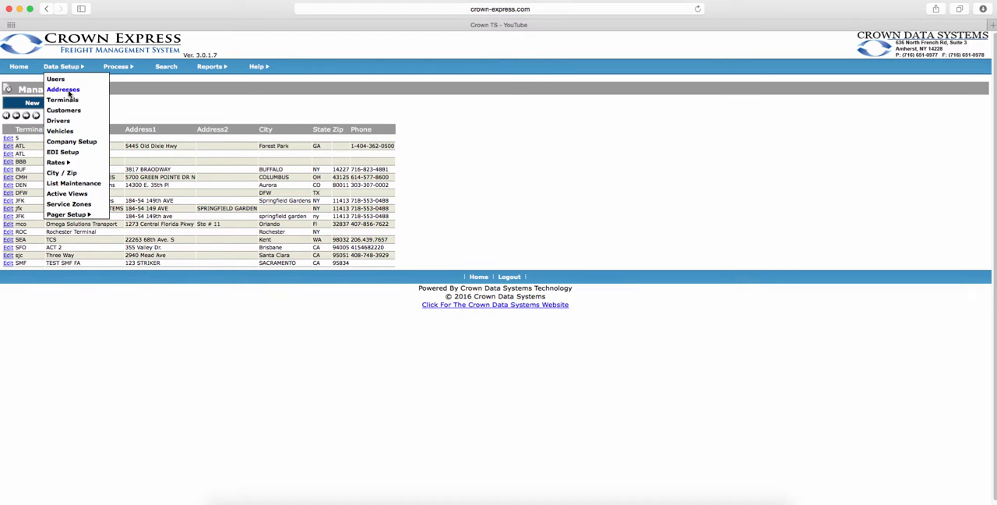
pyautogui.click(69, 110)
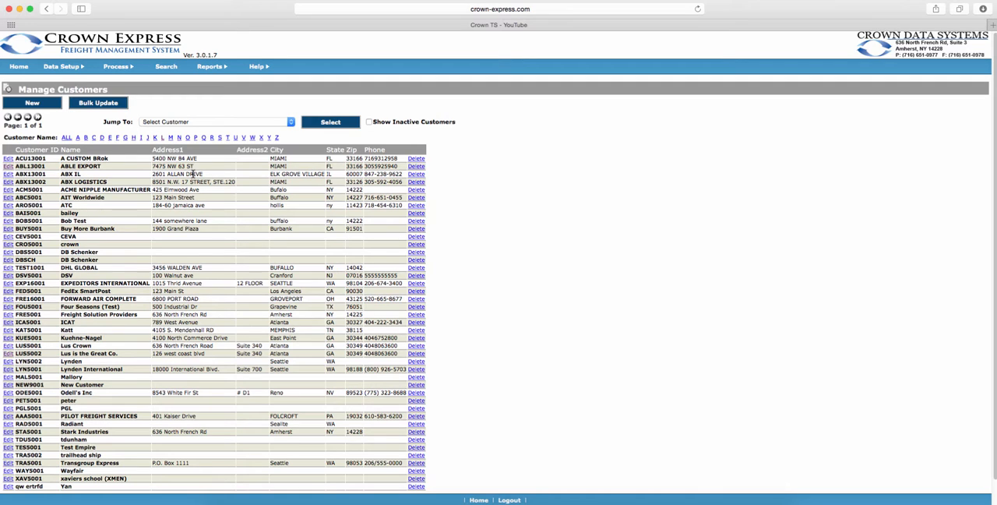
pyautogui.scroll(-2, 194, 177)
pyautogui.scroll(2, 194, 178)
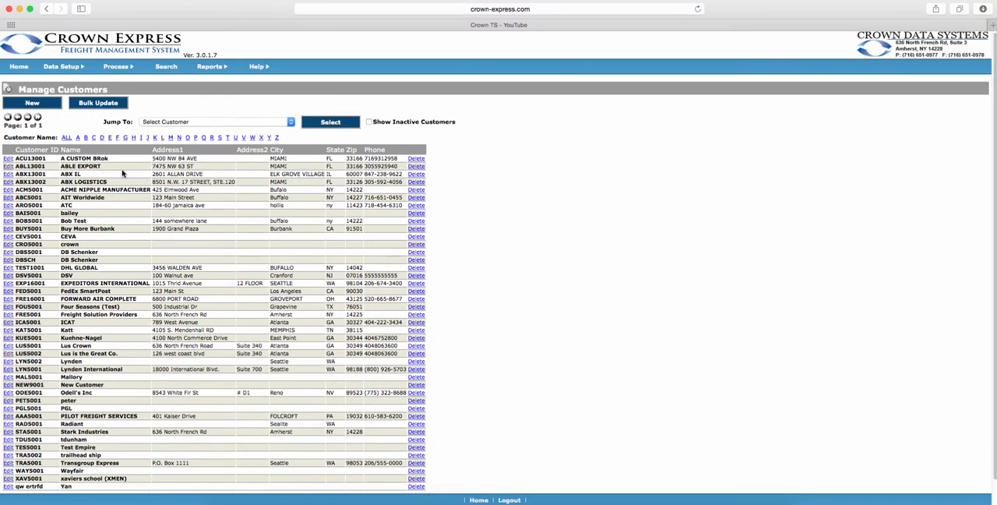
# Review the ABLE EXPORT customer's general, billing, default and communication settings, including the EDI Service options, and cancel without saving.
pyautogui.click(8, 166)
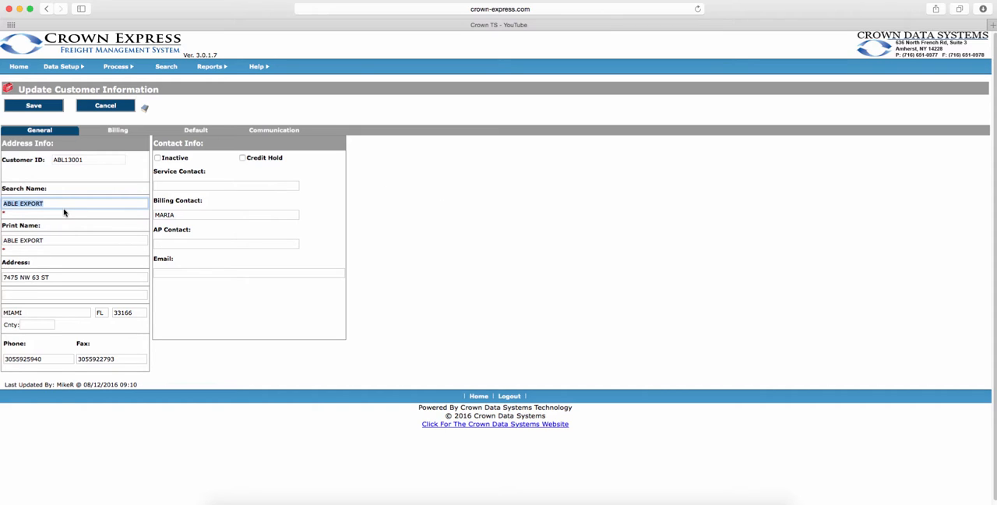
pyautogui.click(116, 134)
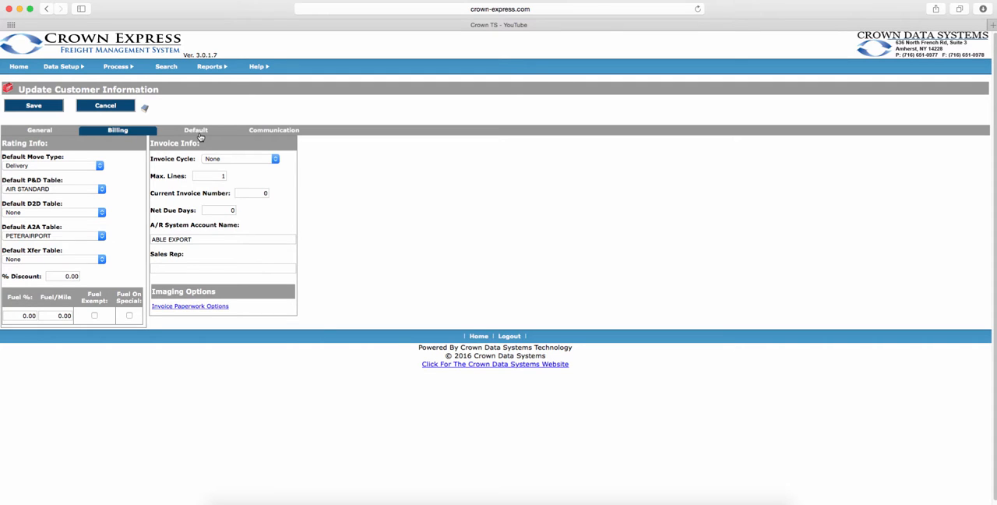
pyautogui.click(196, 131)
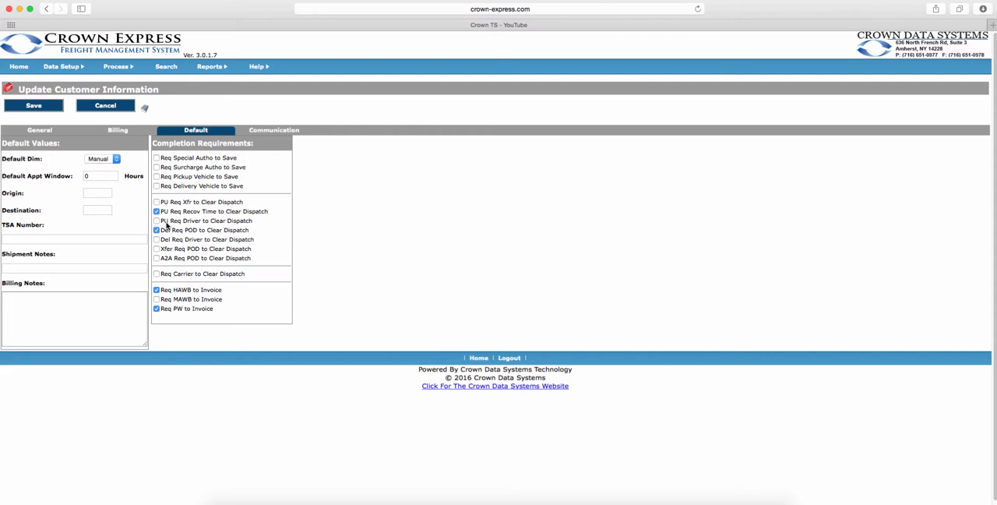
pyautogui.click(277, 132)
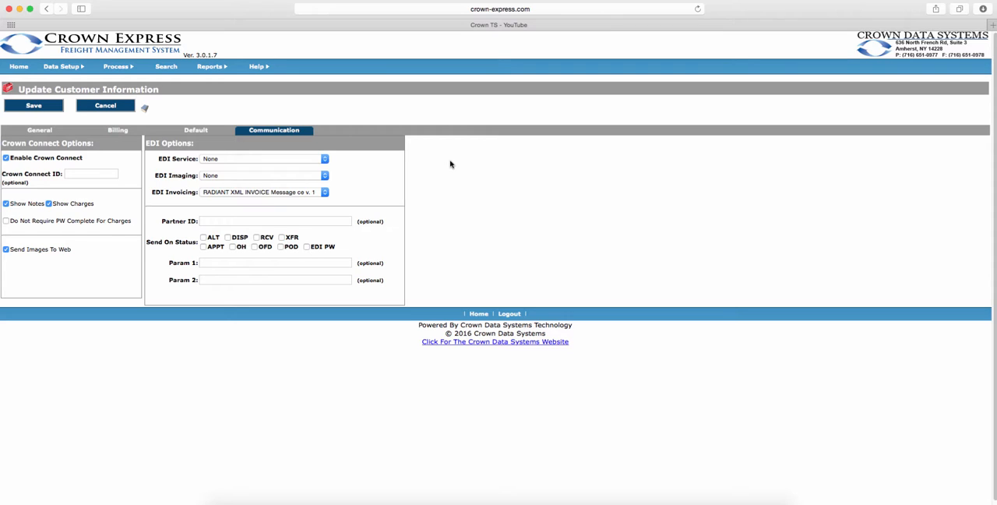
pyautogui.click(324, 159)
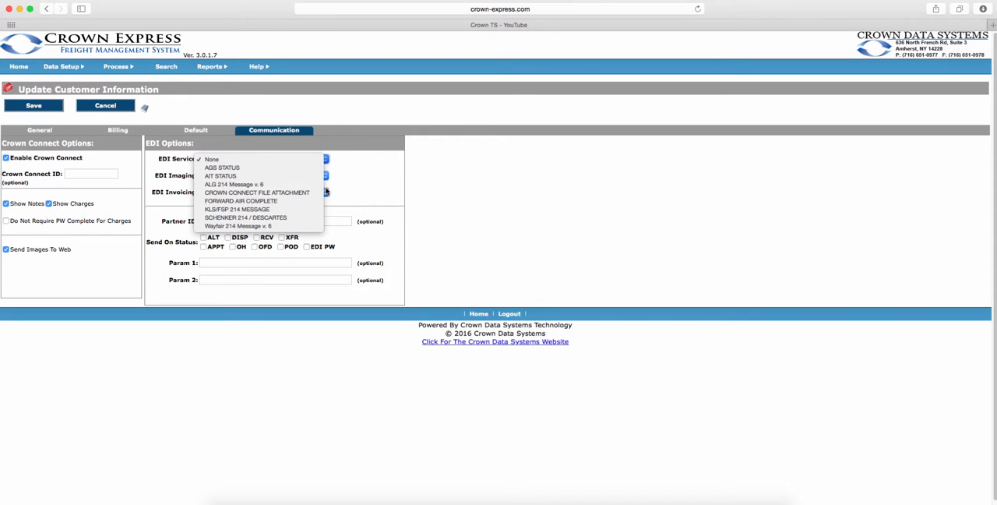
pyautogui.click(351, 184)
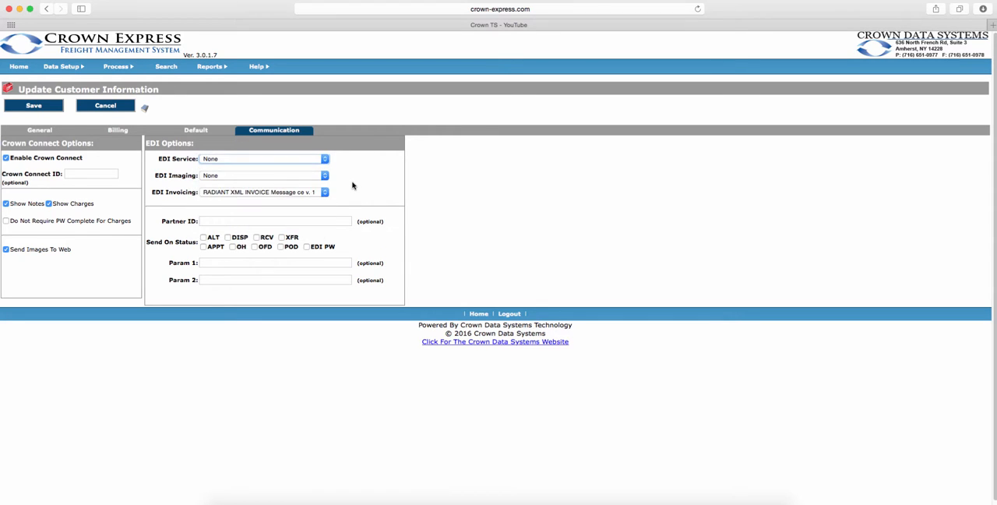
pyautogui.click(106, 106)
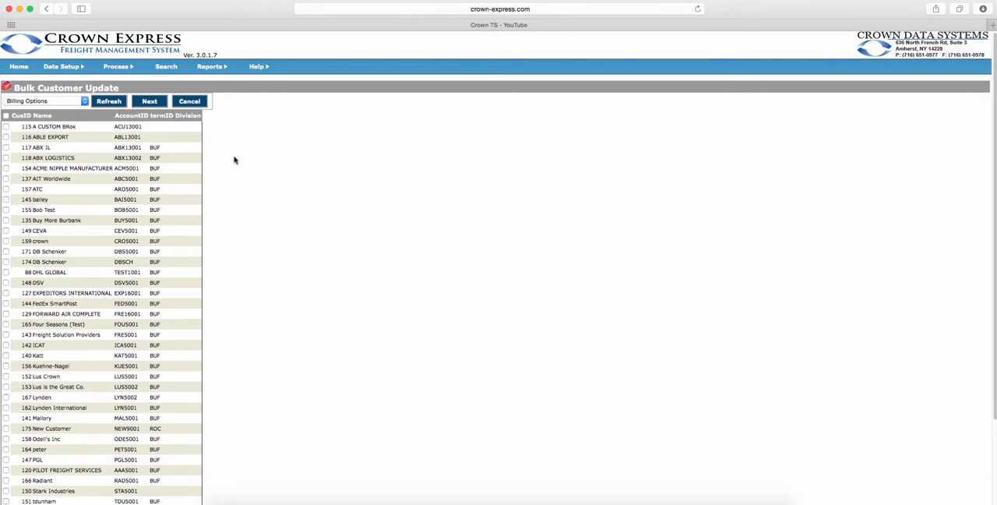
# Select all customers for a bulk update of Billing Options, inspect the Default Move Type choices, and cancel the update.
pyautogui.click(6, 116)
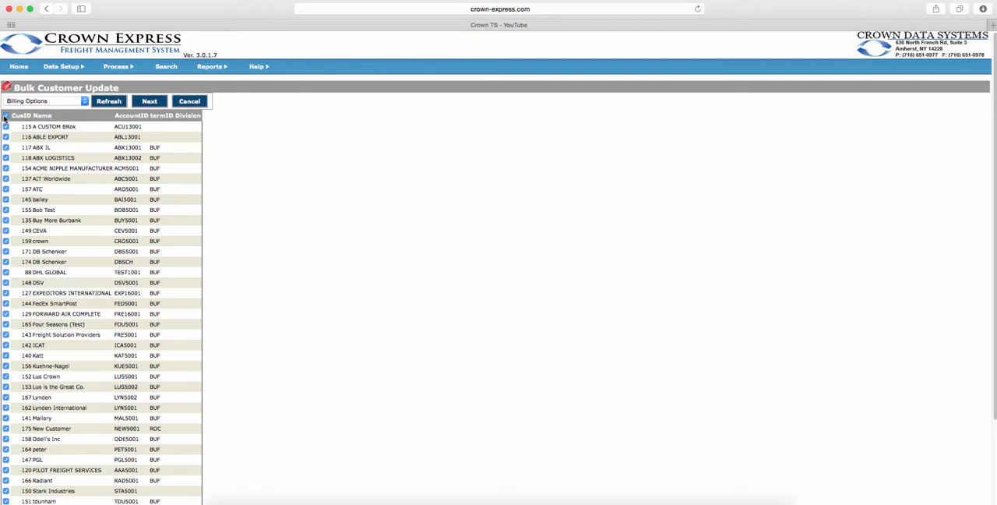
pyautogui.click(49, 106)
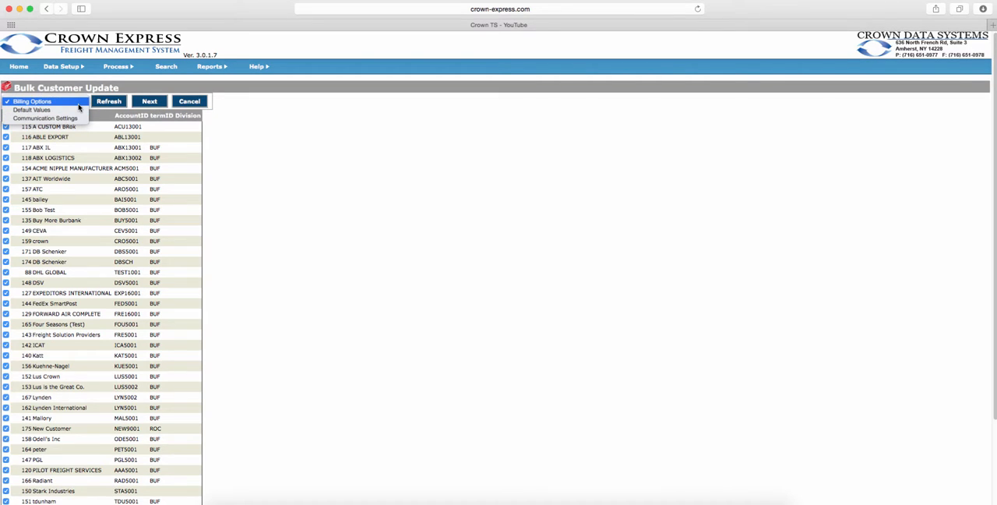
pyautogui.click(78, 105)
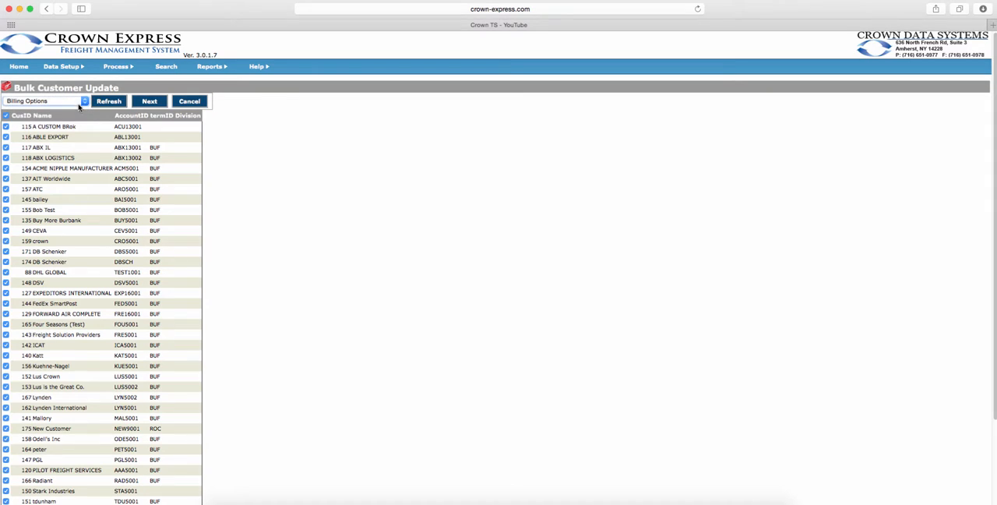
pyautogui.click(149, 102)
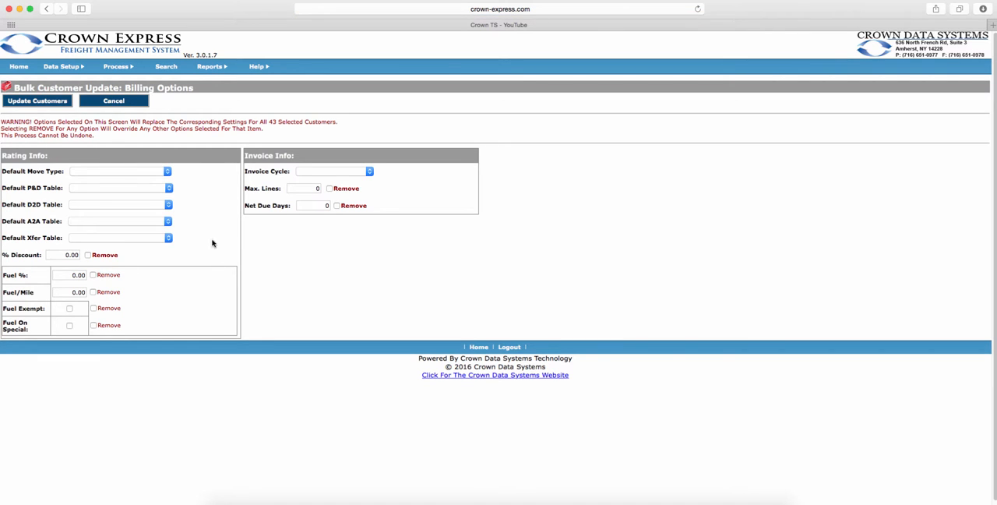
pyautogui.click(168, 173)
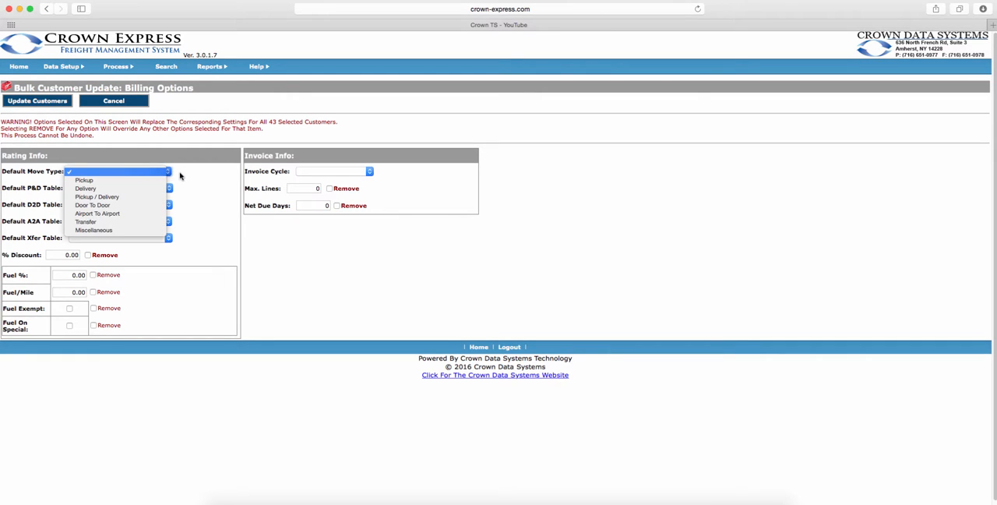
pyautogui.click(182, 176)
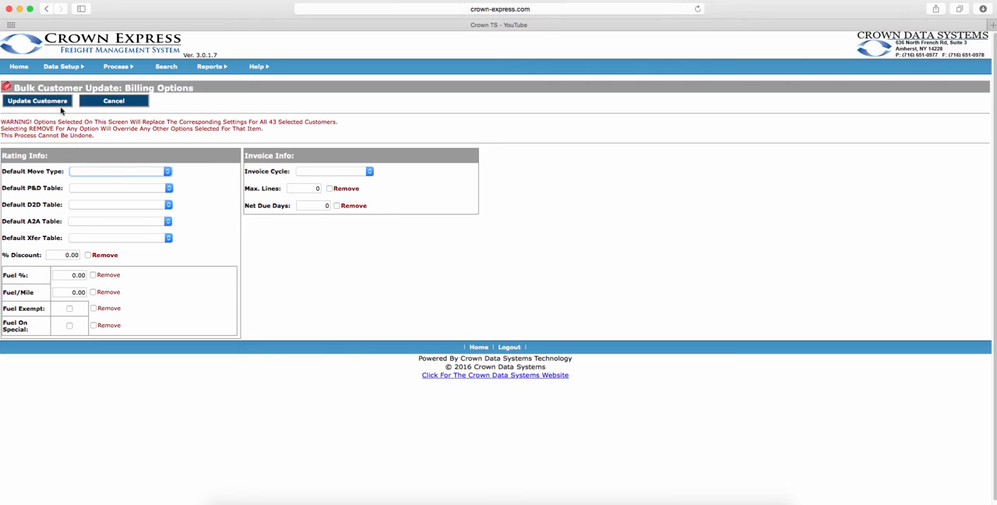
pyautogui.click(137, 104)
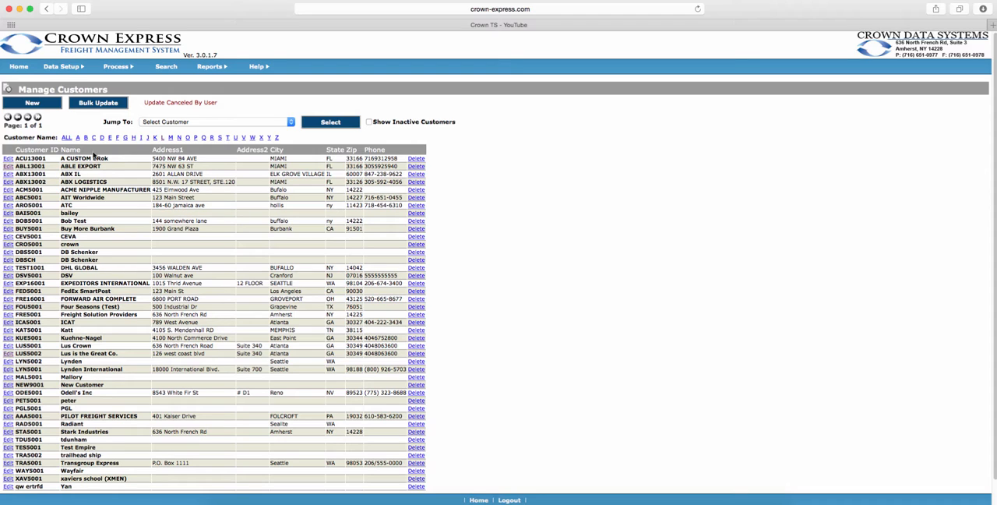
# Open the list of drivers and view the general information of the first driver's record.
pyautogui.moveTo(75, 67)
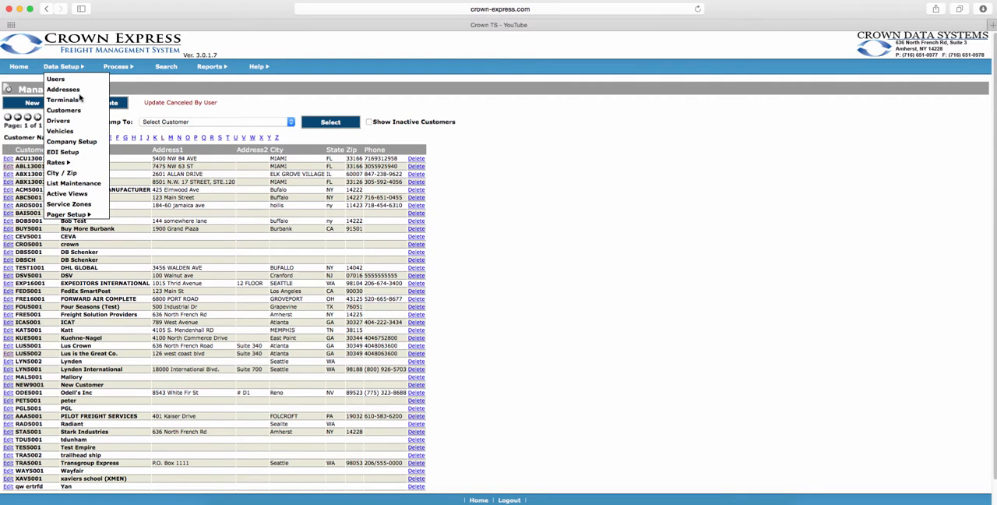
pyautogui.click(67, 121)
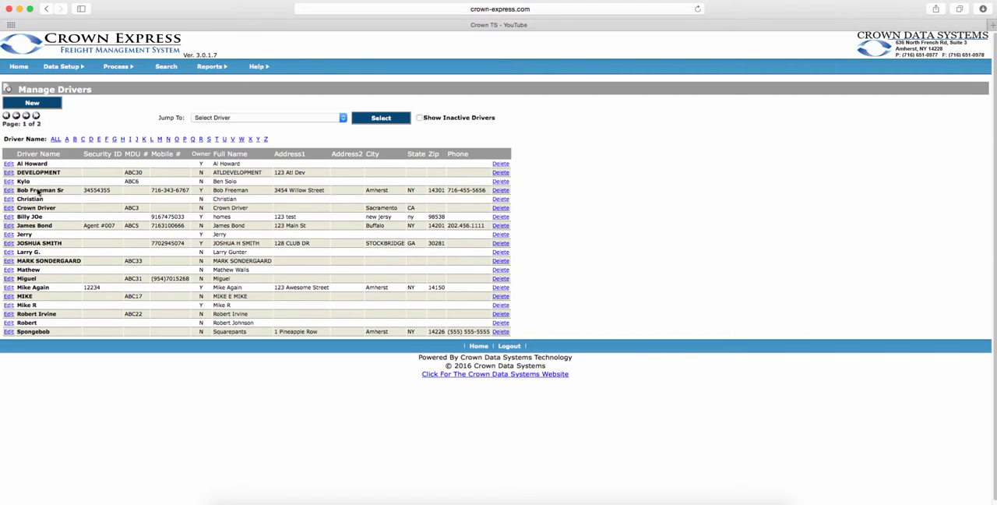
pyautogui.click(9, 165)
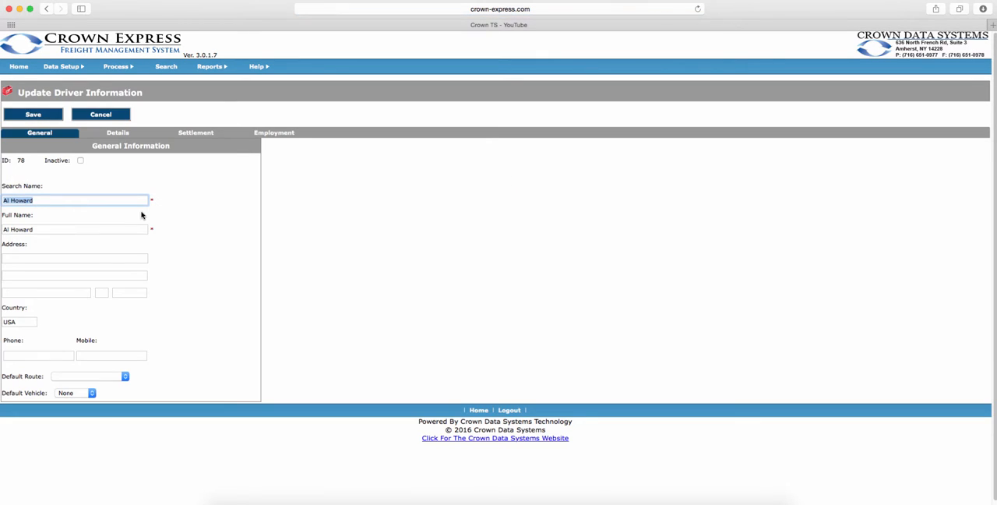
pyautogui.click(179, 242)
pyautogui.scroll(-1, 179, 242)
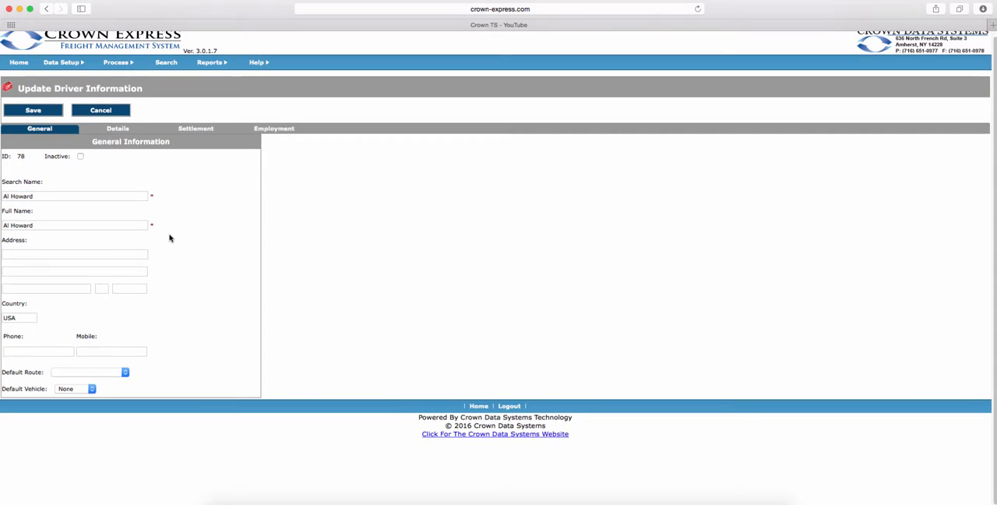
# Review the driver's details, including the MDU number choices, and the settlement and employment information.
pyautogui.click(119, 130)
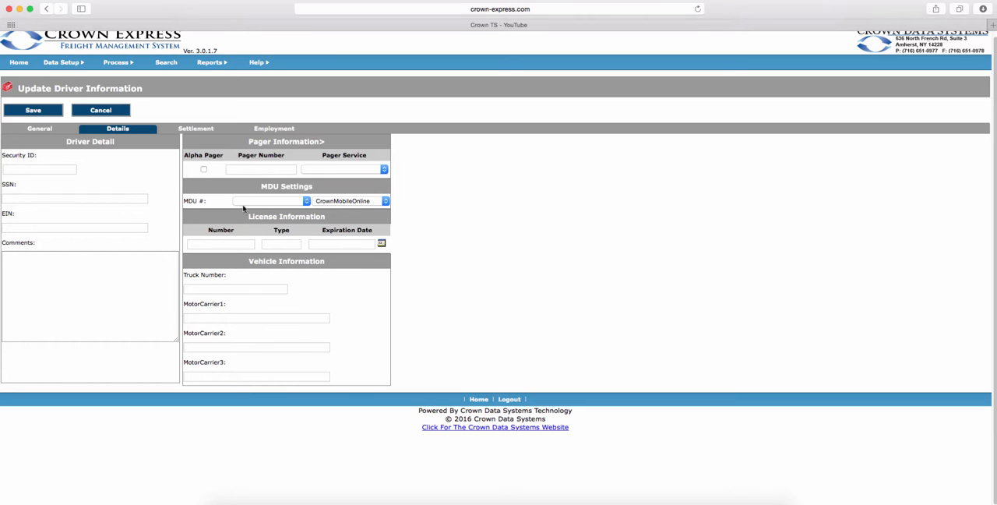
pyautogui.click(309, 204)
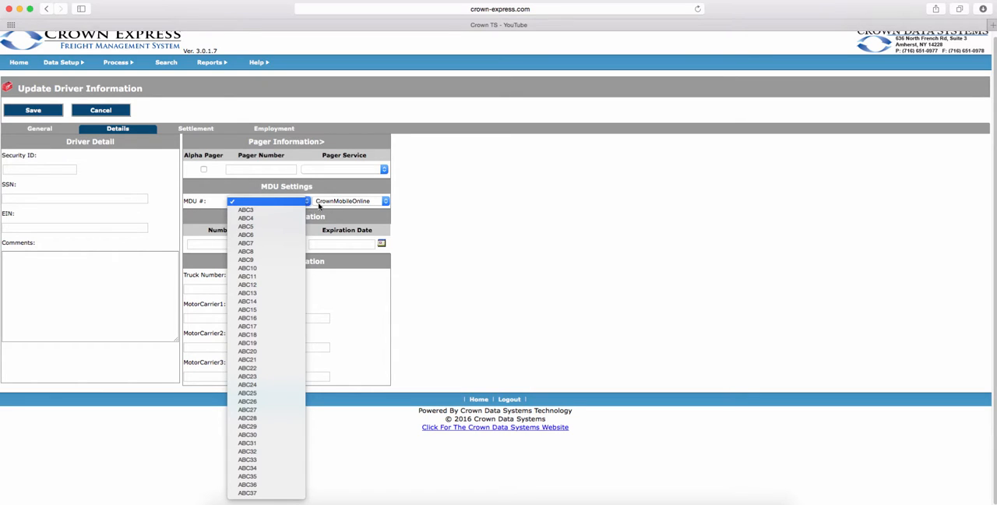
pyautogui.click(369, 204)
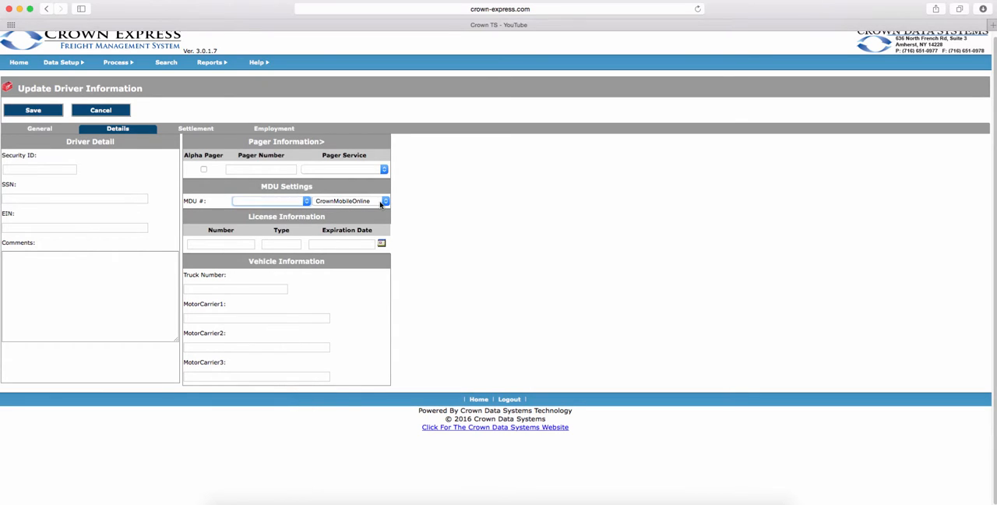
pyautogui.click(194, 130)
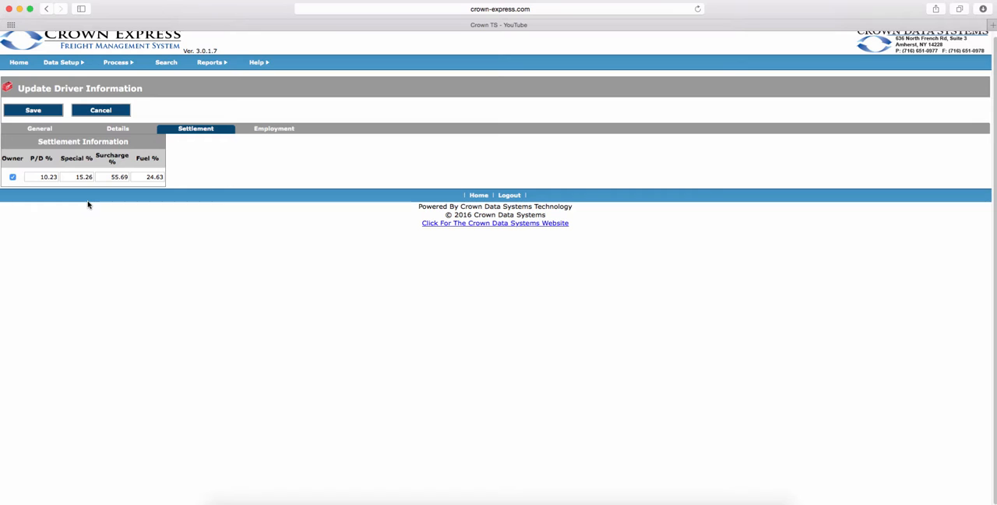
pyautogui.click(294, 128)
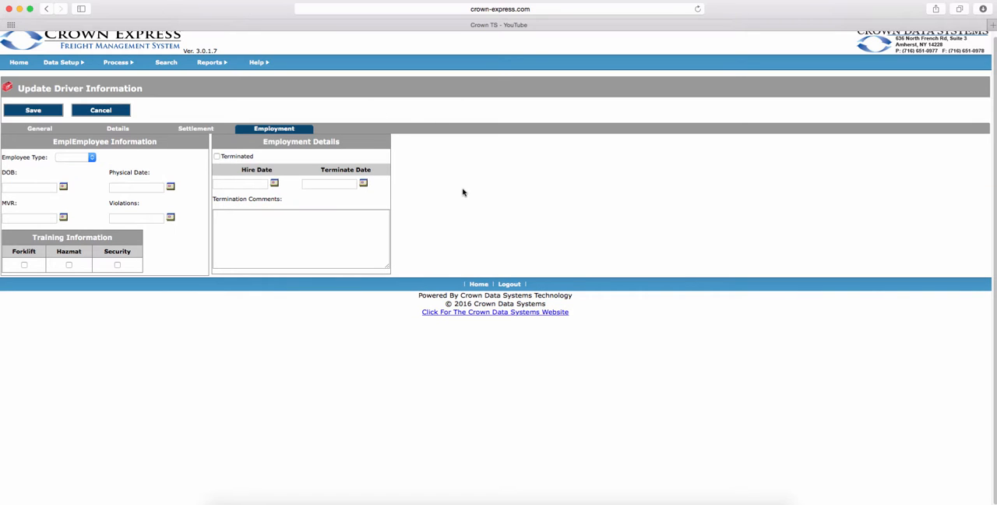
# In vehicle management, view the blank new-vehicle form and the TESTING vehicle record, cancelling each without changes.
pyautogui.moveTo(79, 61)
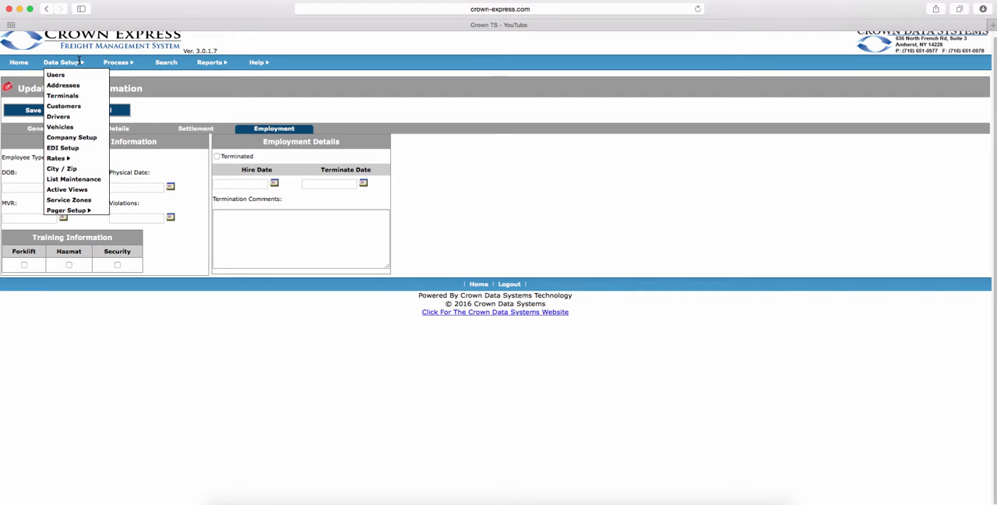
pyautogui.click(61, 127)
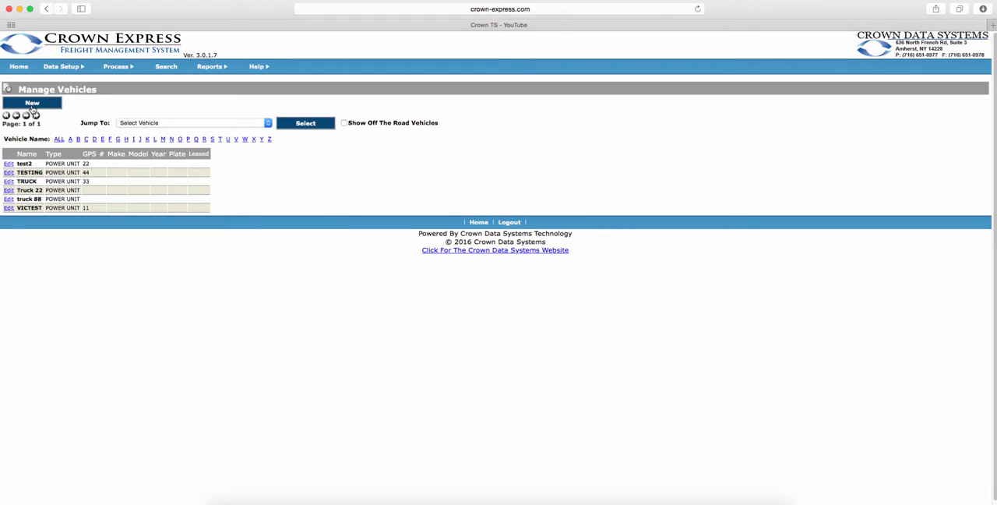
pyautogui.click(32, 105)
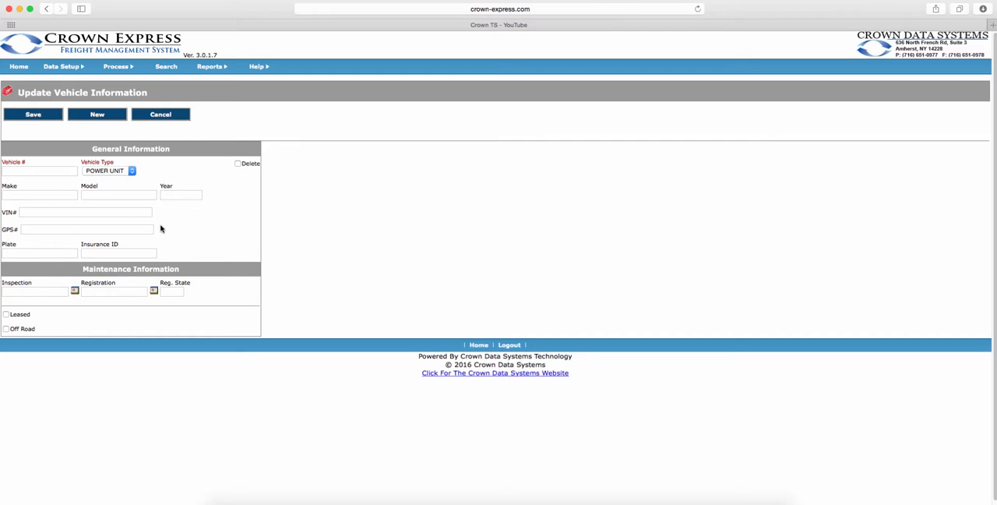
pyautogui.click(161, 118)
pyautogui.click(9, 173)
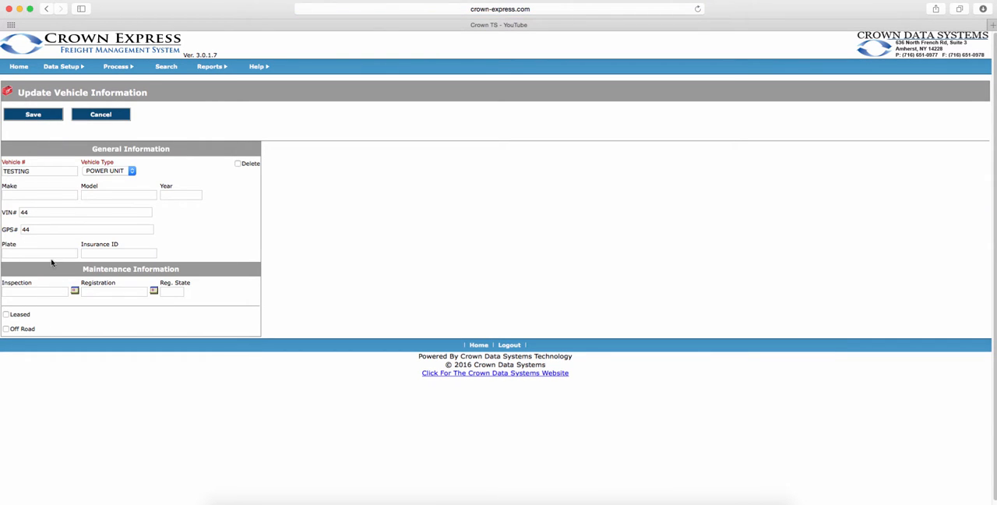
pyautogui.click(103, 111)
# Review the company setup's general information and Company Options, viewing the Document Imaging Setup and Barcode Options and cancelling both.
pyautogui.moveTo(66, 73)
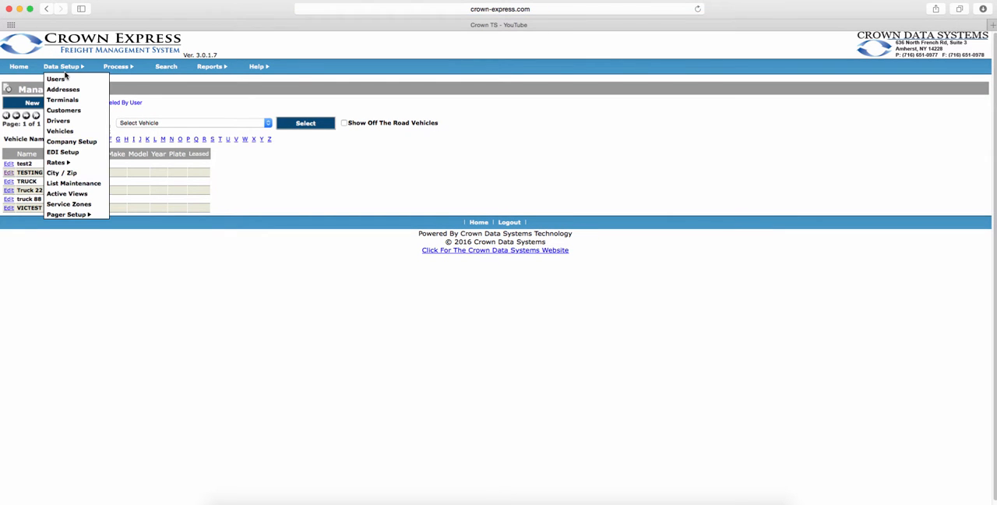
pyautogui.click(78, 143)
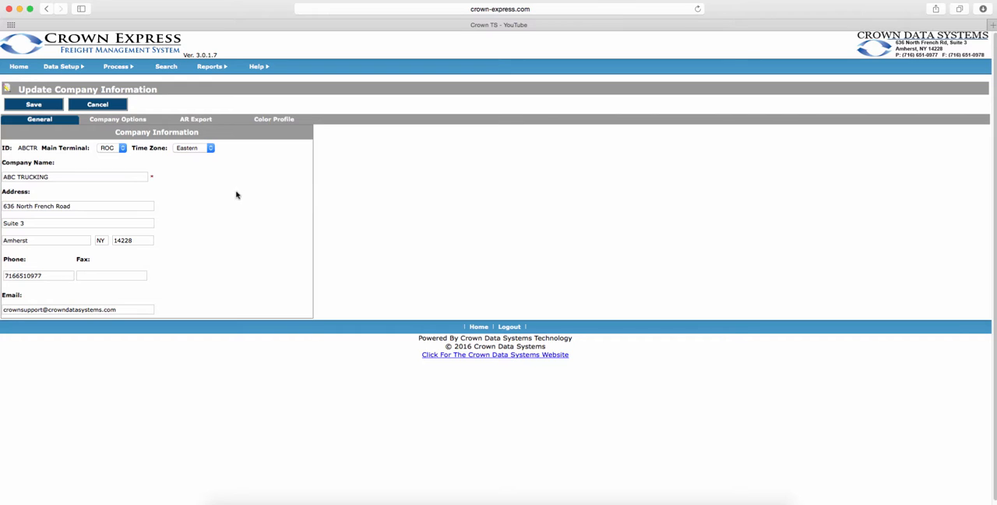
pyautogui.click(141, 123)
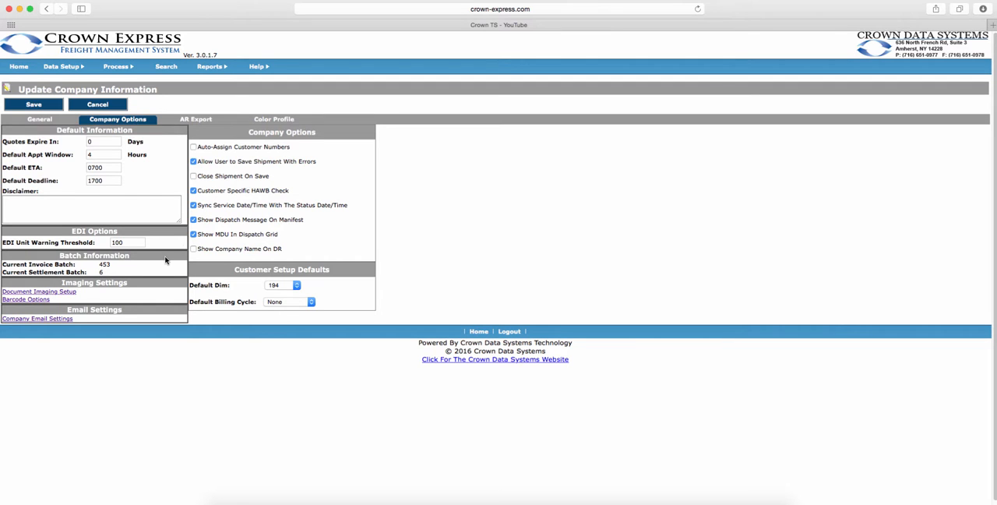
pyautogui.click(74, 293)
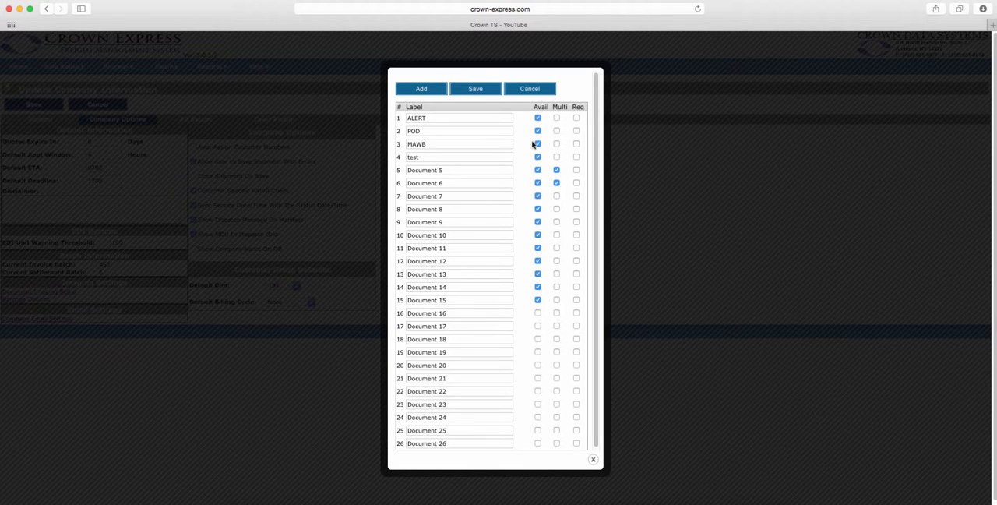
pyautogui.click(538, 89)
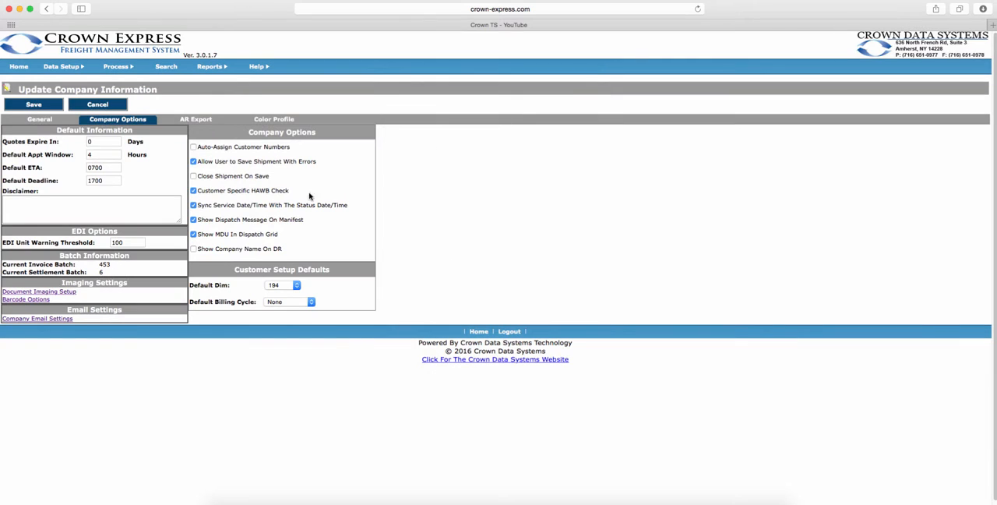
pyautogui.click(47, 301)
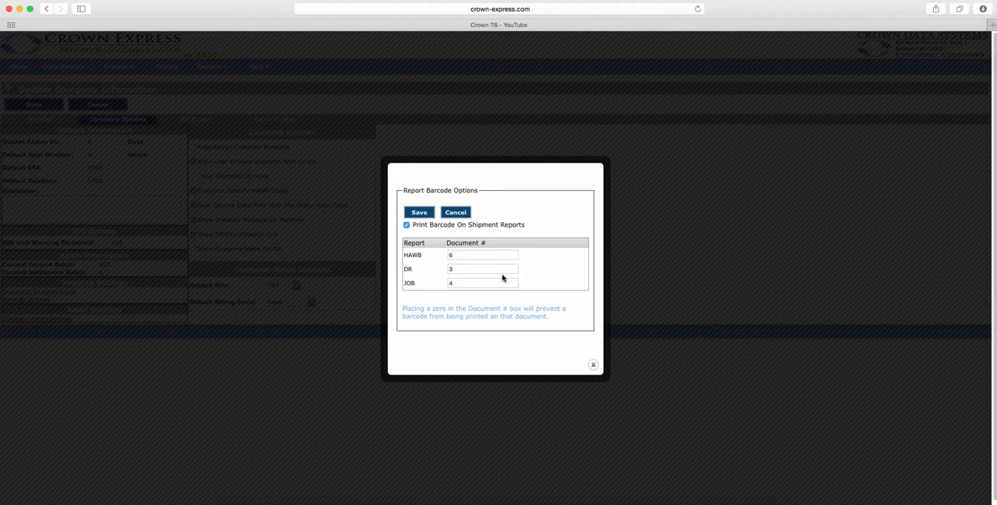
pyautogui.click(464, 216)
pyautogui.scroll(-1, 464, 218)
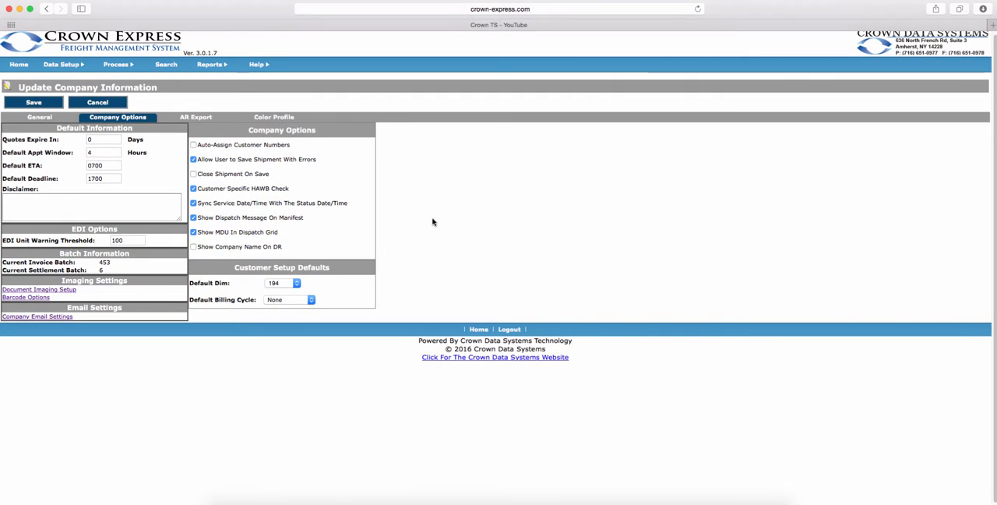
# Examine the company's AR Export settings, highlighting the Pickup Description Format text and its placeholder fields.
pyautogui.click(197, 117)
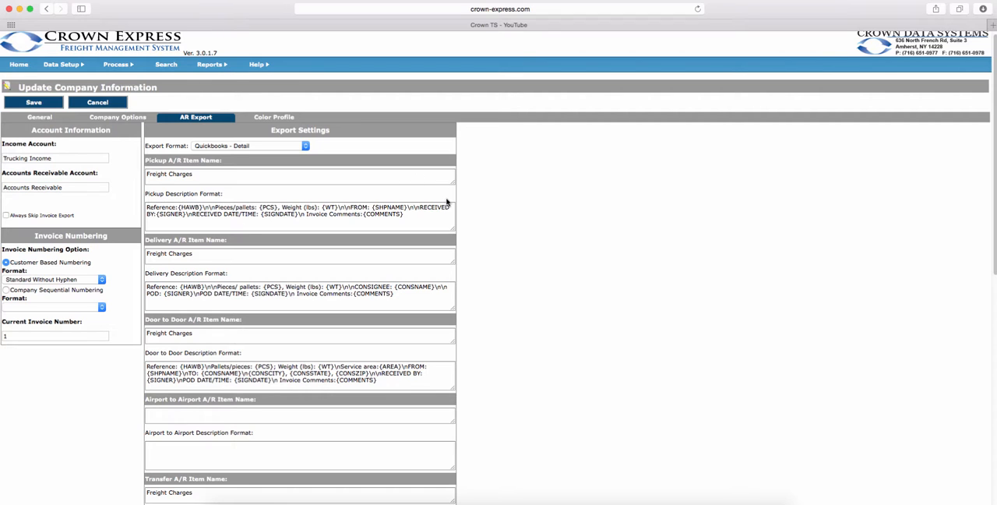
pyautogui.scroll(-1, 447, 203)
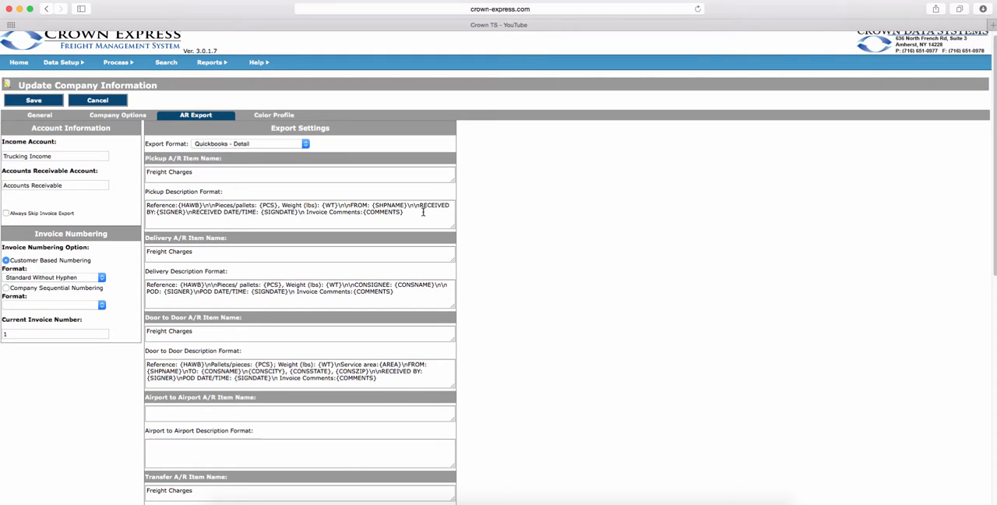
pyautogui.click(412, 215)
pyautogui.moveTo(411, 215); pyautogui.dragTo(145, 203)
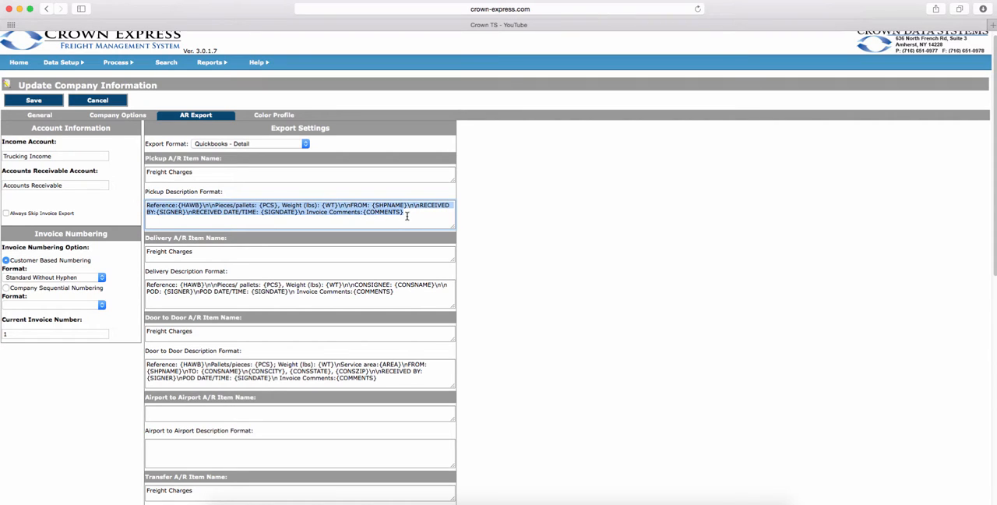
pyautogui.click(409, 216)
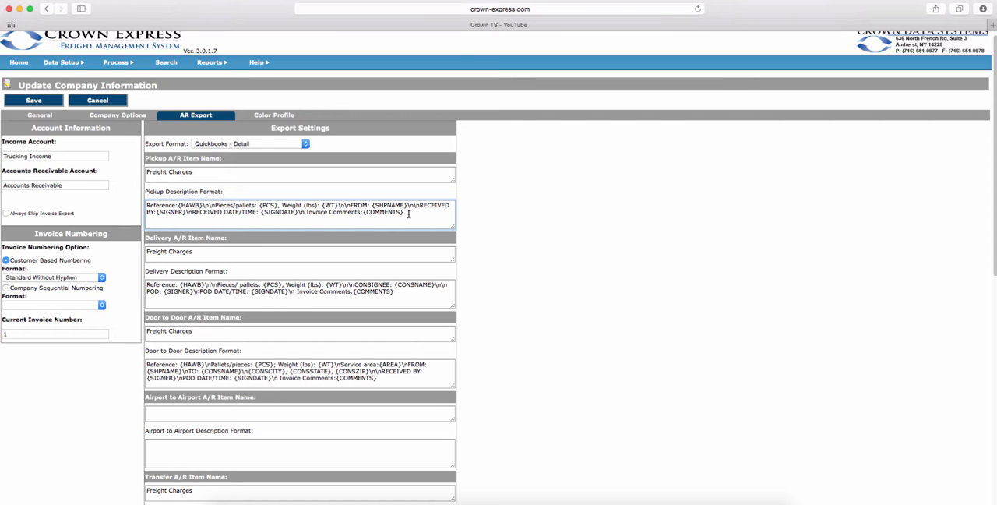
pyautogui.moveTo(180, 205); pyautogui.dragTo(200, 205)
pyautogui.moveTo(262, 205); pyautogui.dragTo(331, 207)
pyautogui.click(283, 74)
# Open the online help and look through the QuickBooks Setup topic under Billing Export down to the Available Export Fields.
pyautogui.moveTo(264, 65)
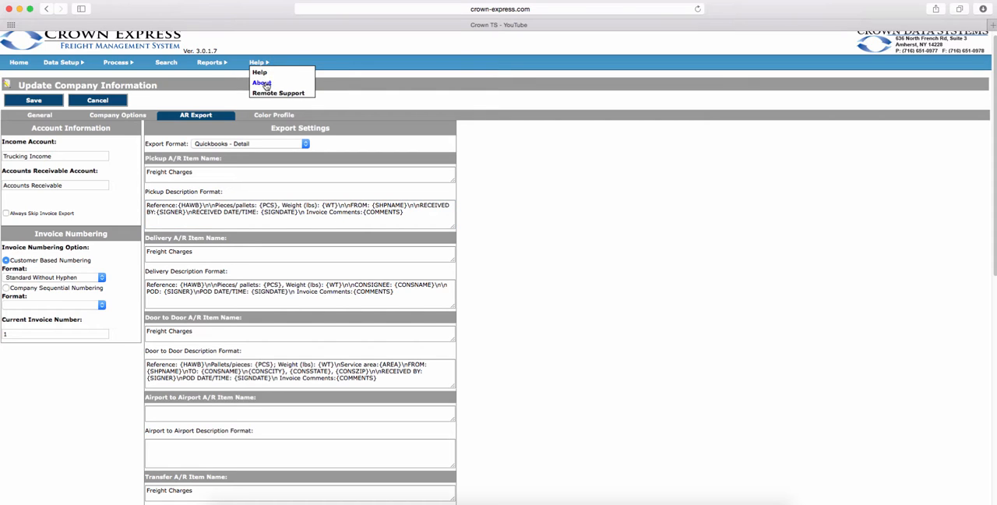
pyautogui.click(260, 73)
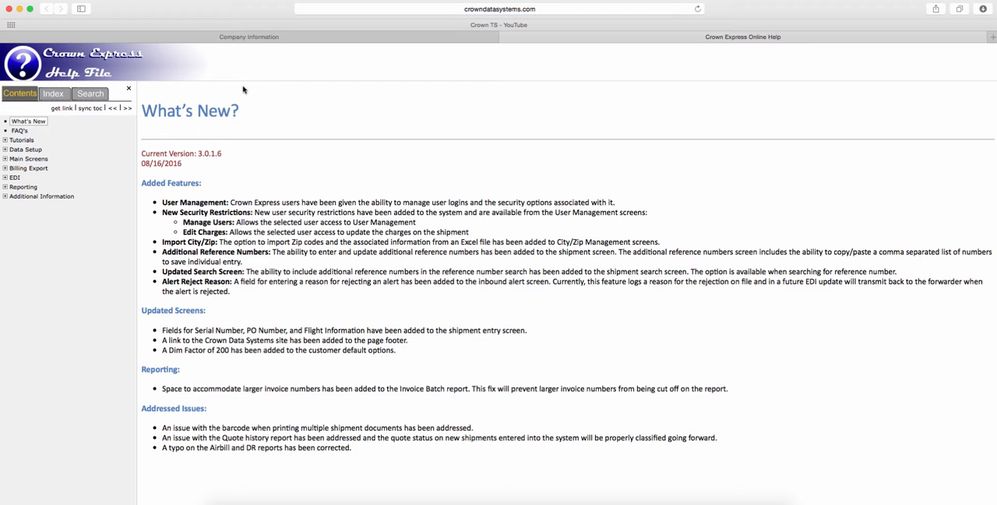
pyautogui.click(31, 168)
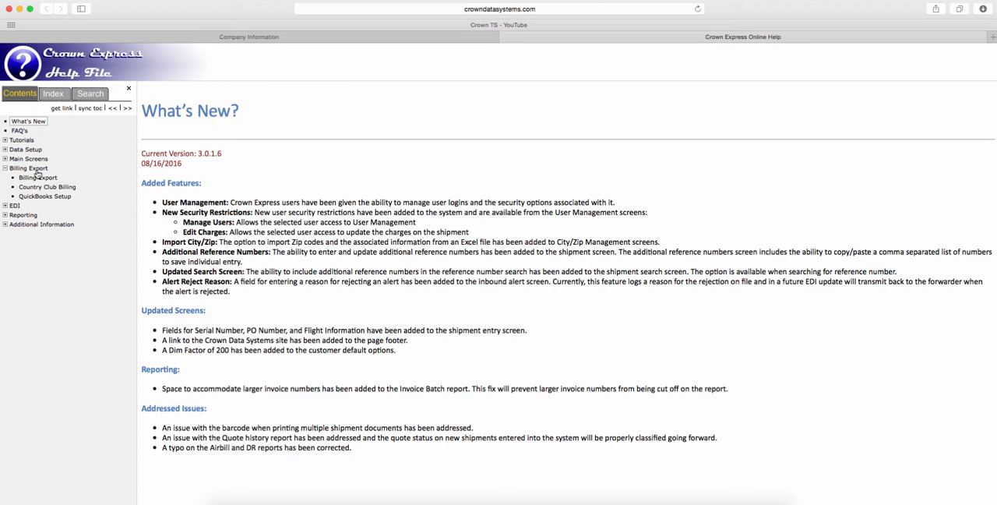
pyautogui.click(46, 196)
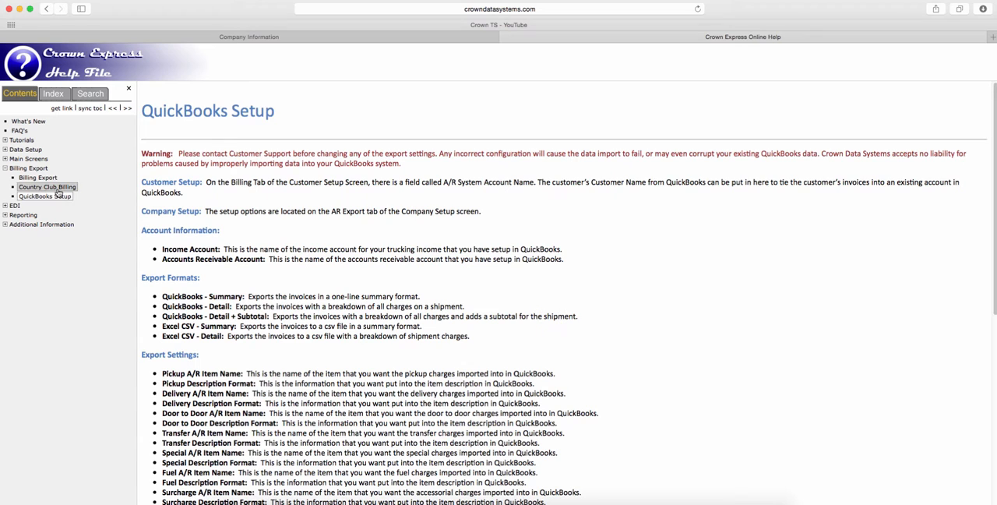
pyautogui.scroll(-9, 520, 308)
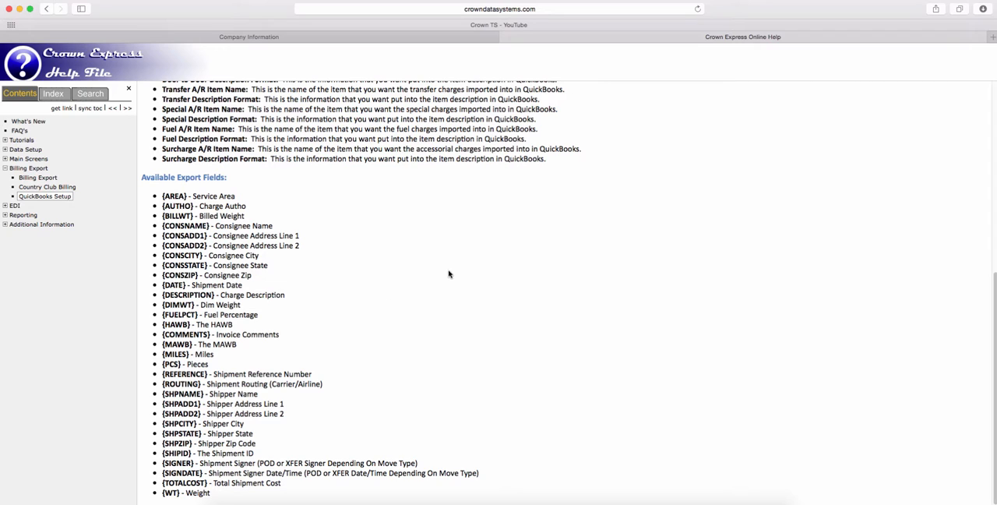
pyautogui.moveTo(162, 256); pyautogui.dragTo(205, 256)
# Return to the company information and review the Color Profile settings, inspecting the pickup color choices without changing them.
pyautogui.click(311, 36)
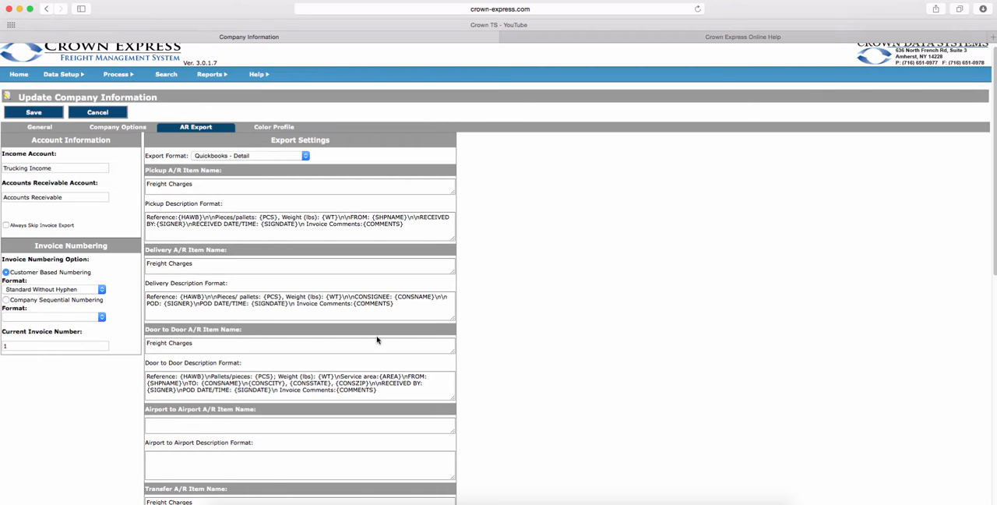
pyautogui.click(275, 127)
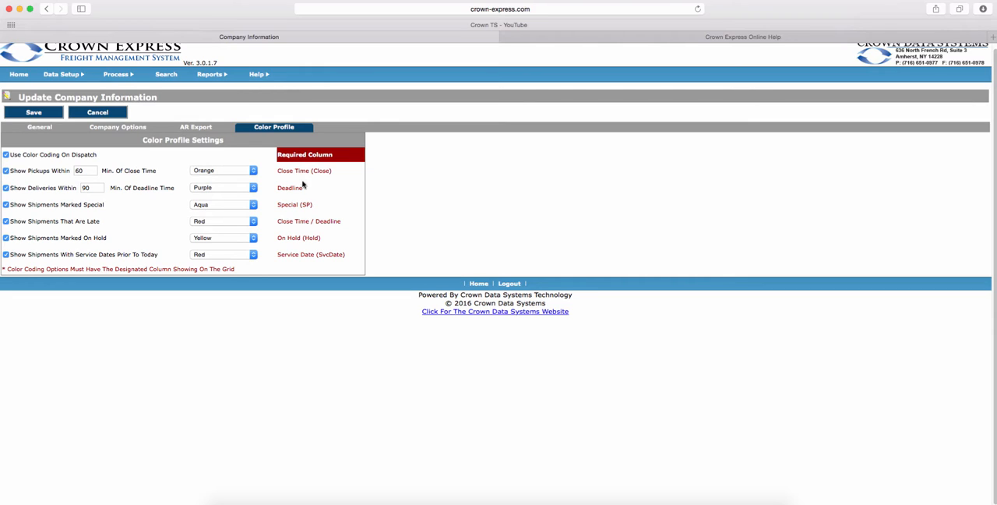
pyautogui.click(248, 172)
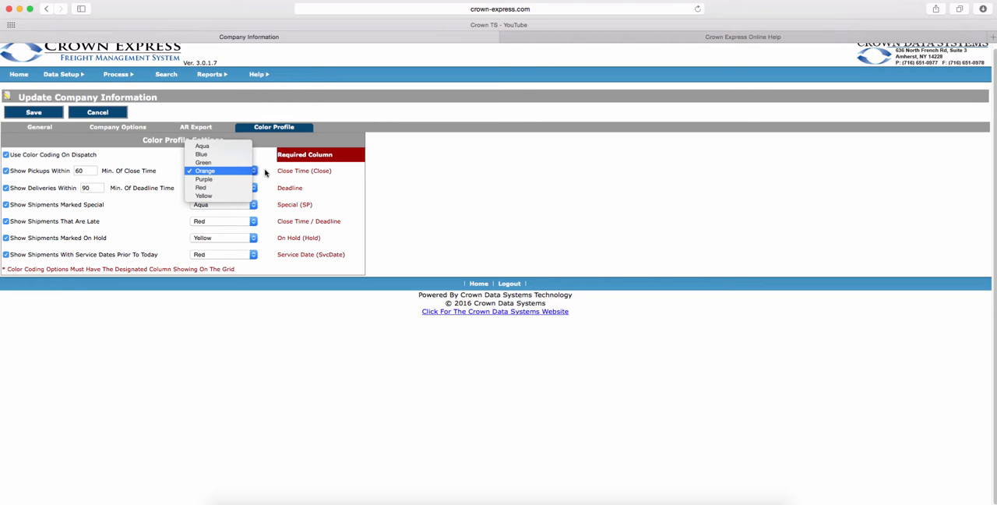
pyautogui.click(268, 170)
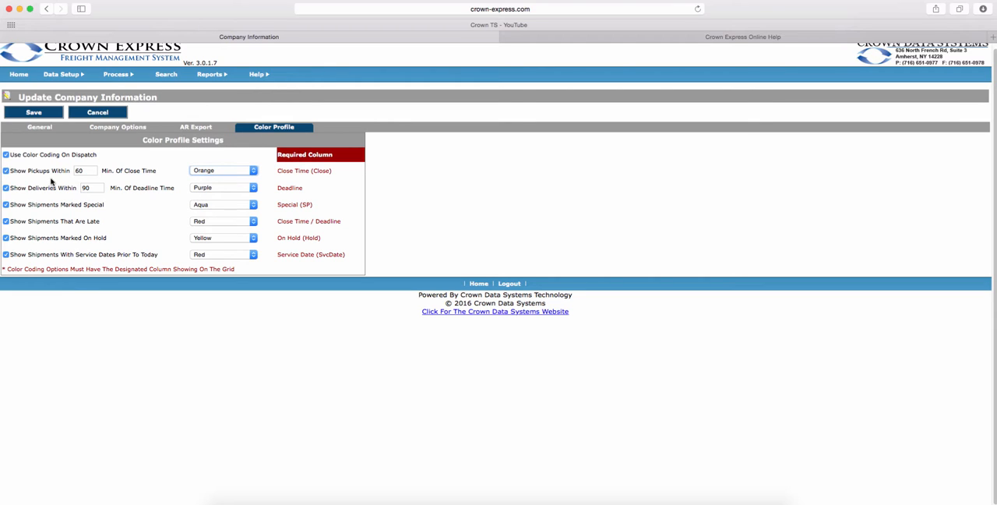
pyautogui.click(245, 173)
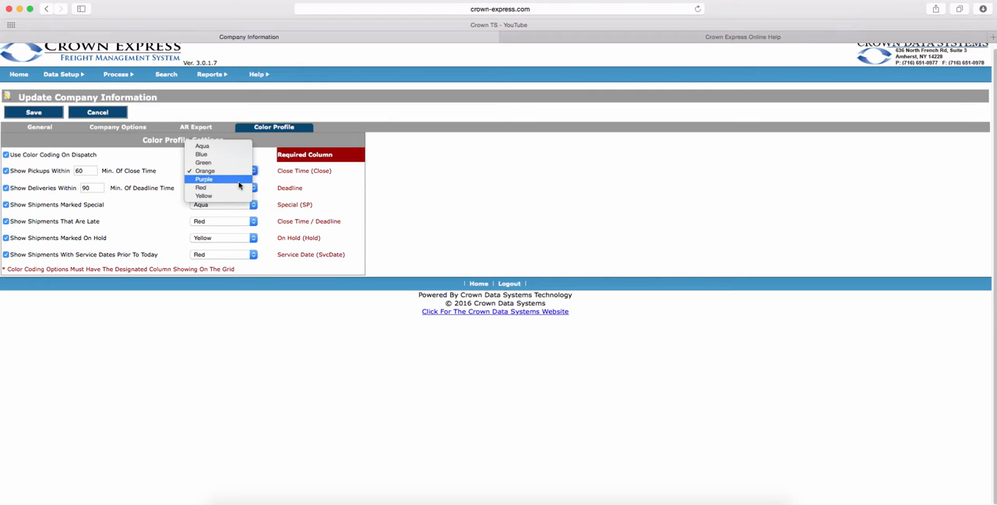
pyautogui.click(268, 170)
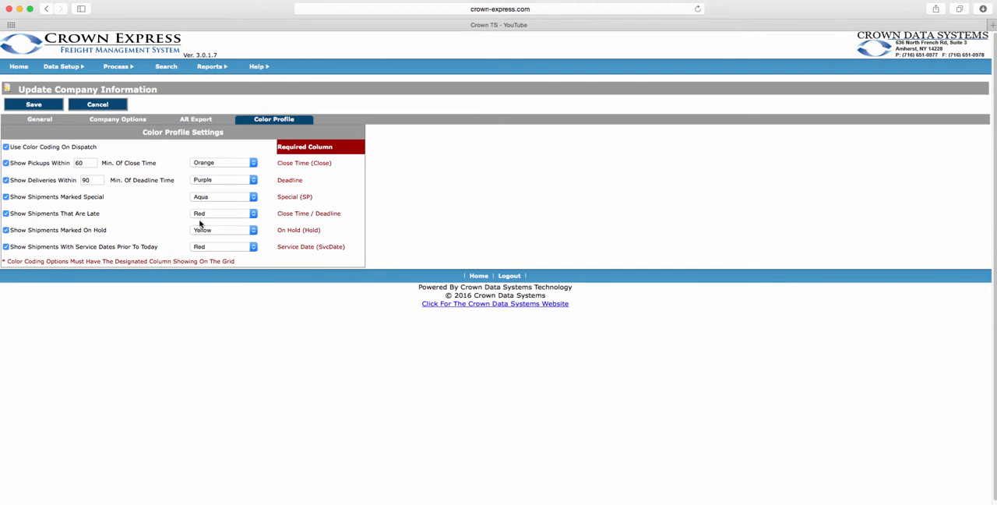
# Start a new tariff in the rates setup and name its table Crown Tariff.
pyautogui.click(74, 70)
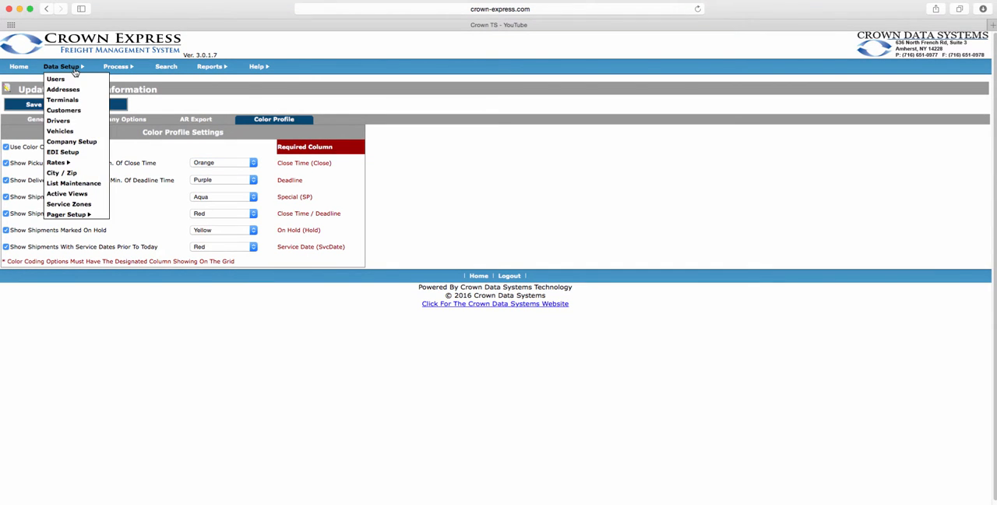
pyautogui.moveTo(61, 166)
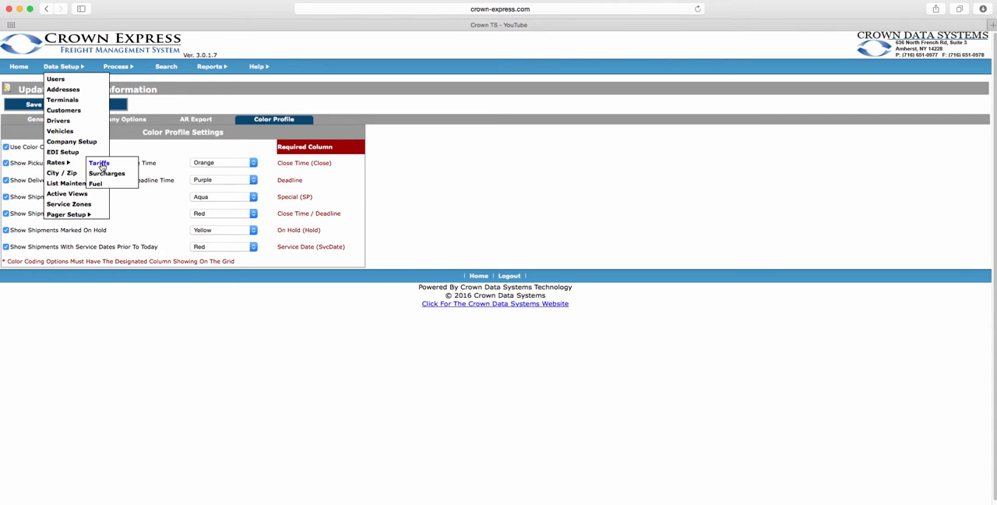
pyautogui.click(100, 164)
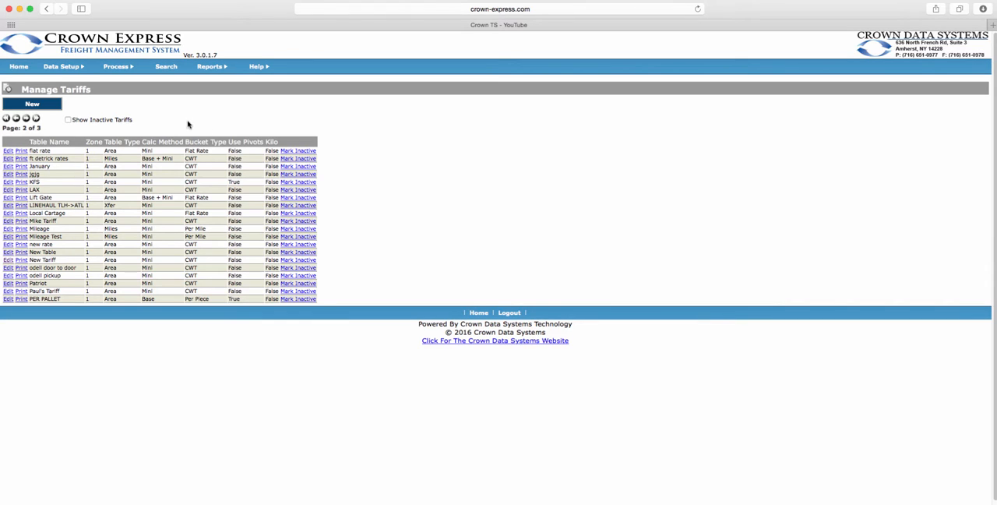
pyautogui.click(39, 111)
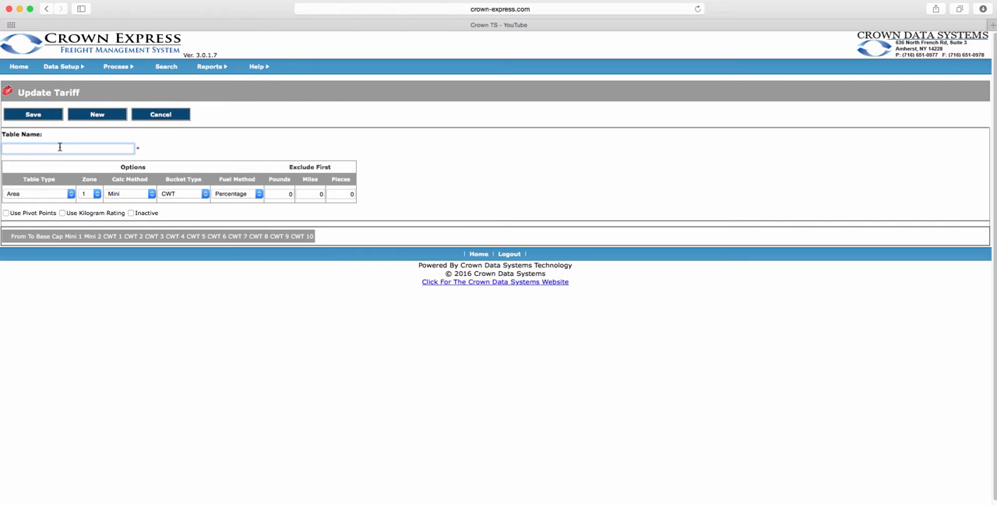
pyautogui.write('Crown Tariff')
# Check the tariff's option choices, keeping Area, zone 1, Mini, CWT and Percentage, and save the tariff.
pyautogui.click(69, 193)
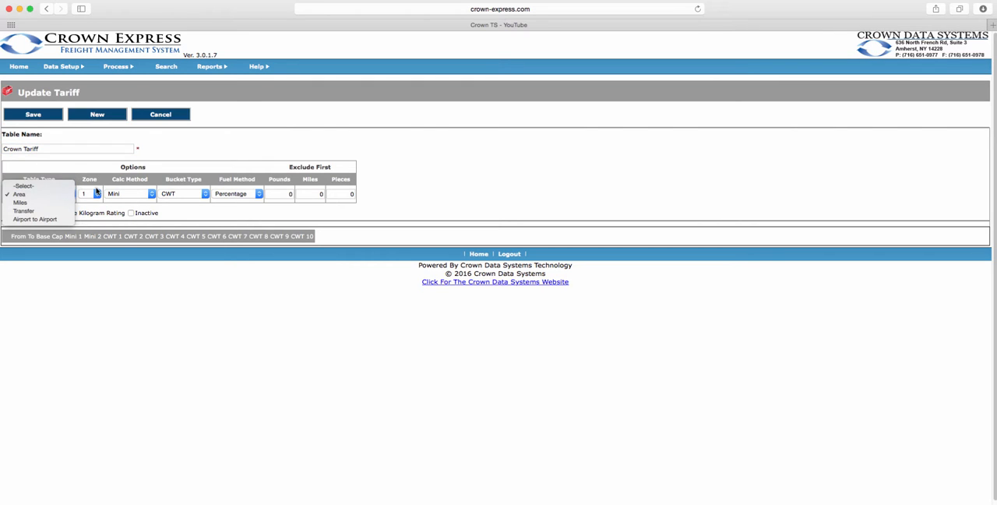
pyautogui.click(99, 194)
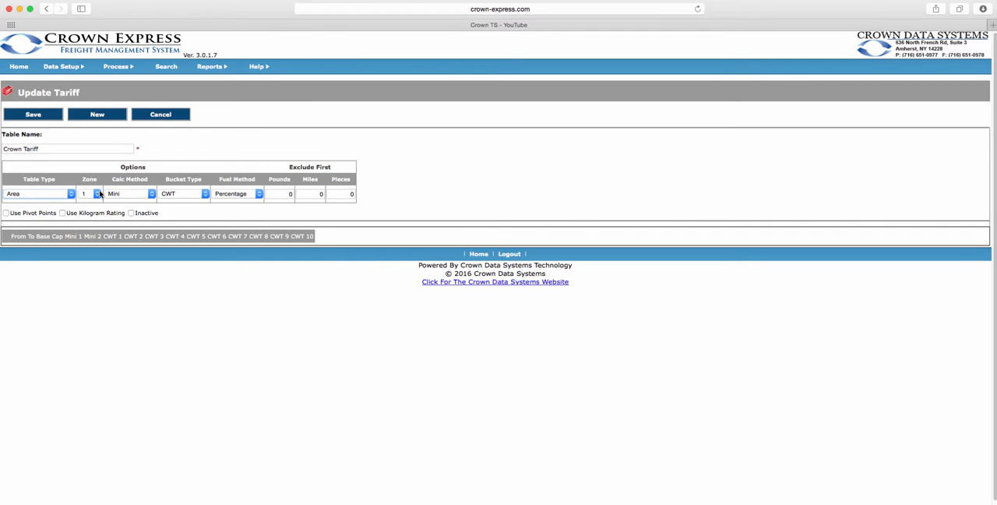
pyautogui.click(96, 194)
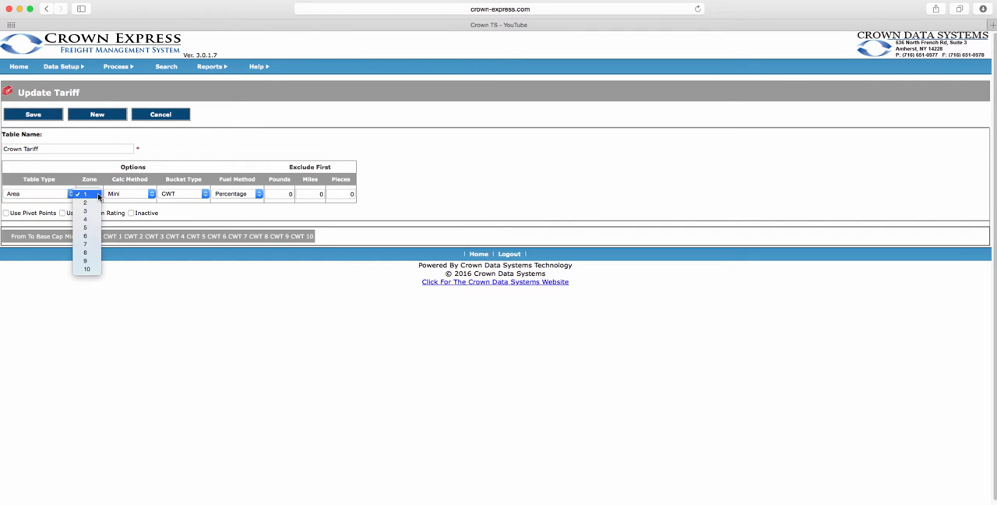
pyautogui.click(127, 194)
pyautogui.click(127, 194)
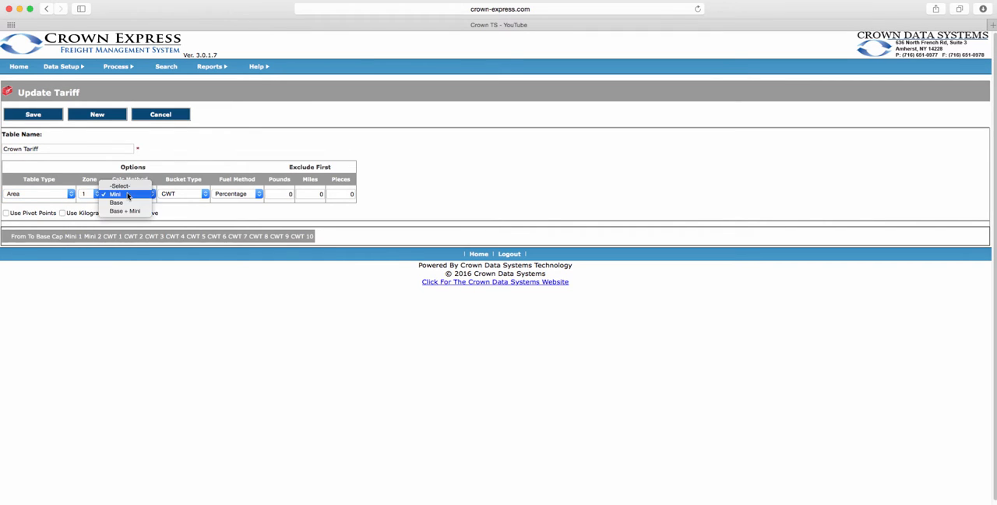
pyautogui.click(241, 142)
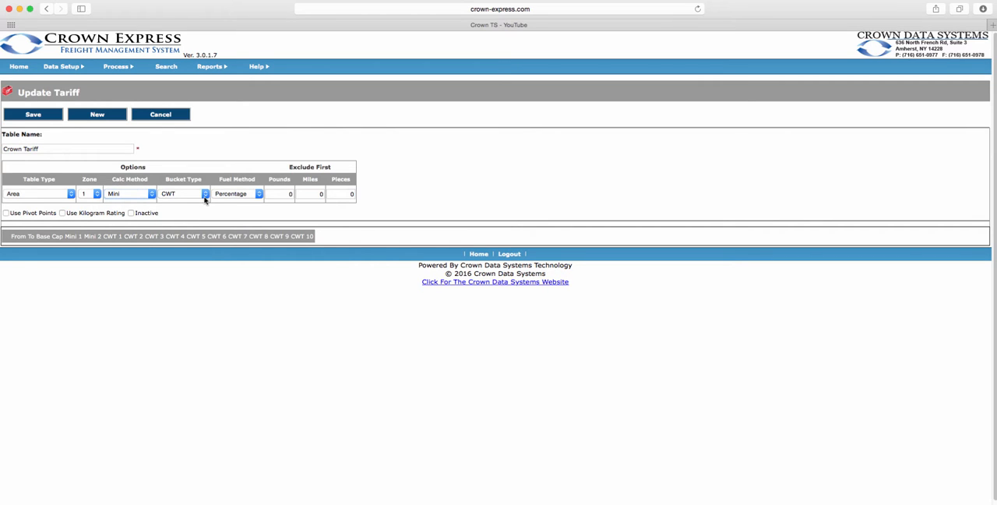
pyautogui.click(205, 200)
pyautogui.click(235, 209)
pyautogui.click(246, 198)
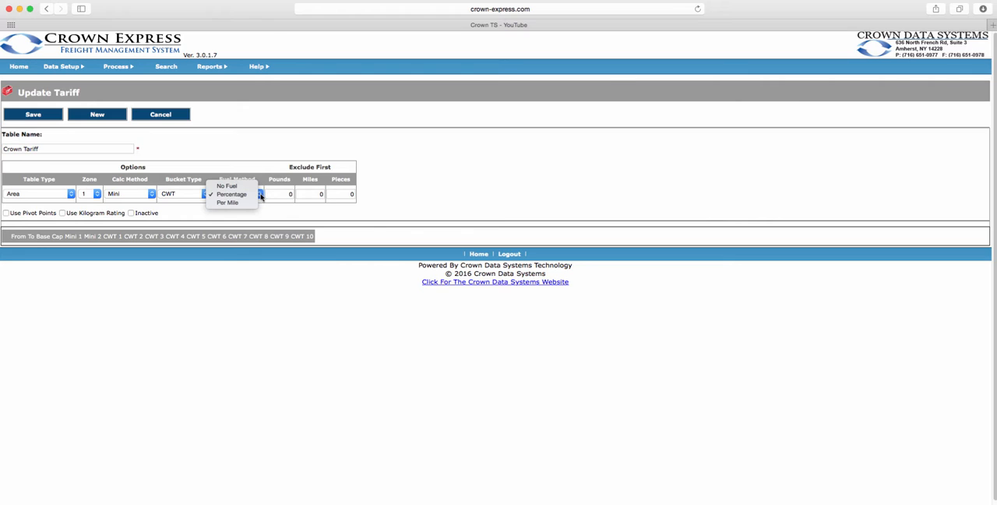
pyautogui.click(258, 151)
pyautogui.click(22, 115)
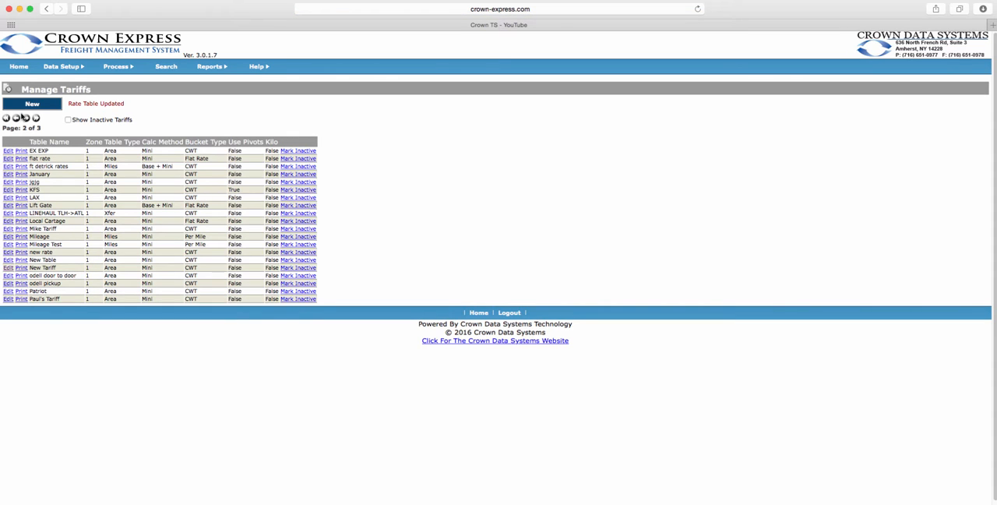
# Open Crown Tariff from the first page of tariffs, view its blank new rate form, and return to the tariff list.
pyautogui.click(16, 119)
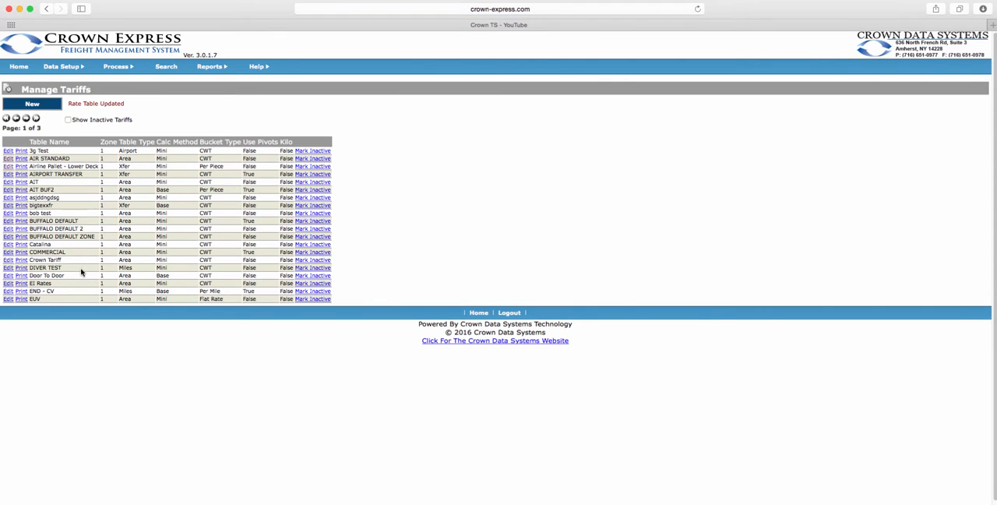
pyautogui.click(8, 260)
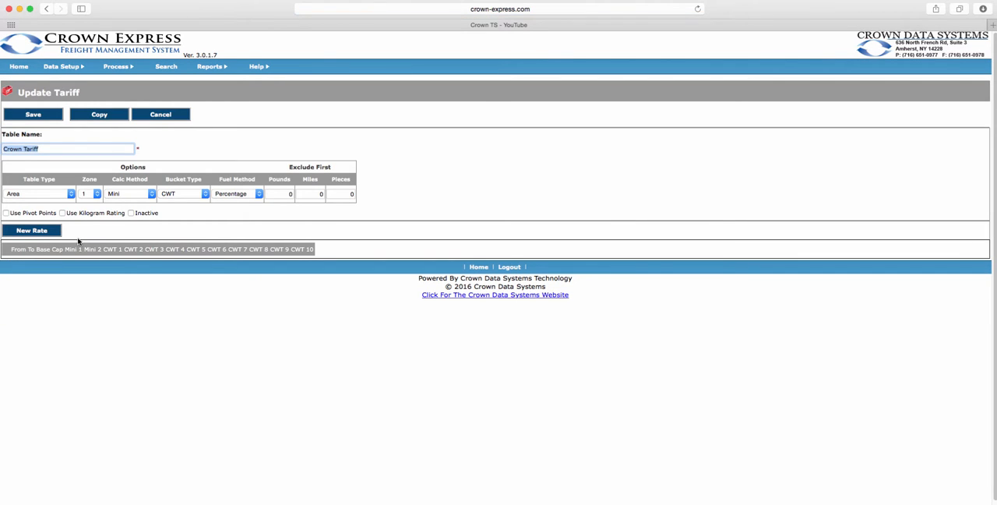
pyautogui.click(33, 231)
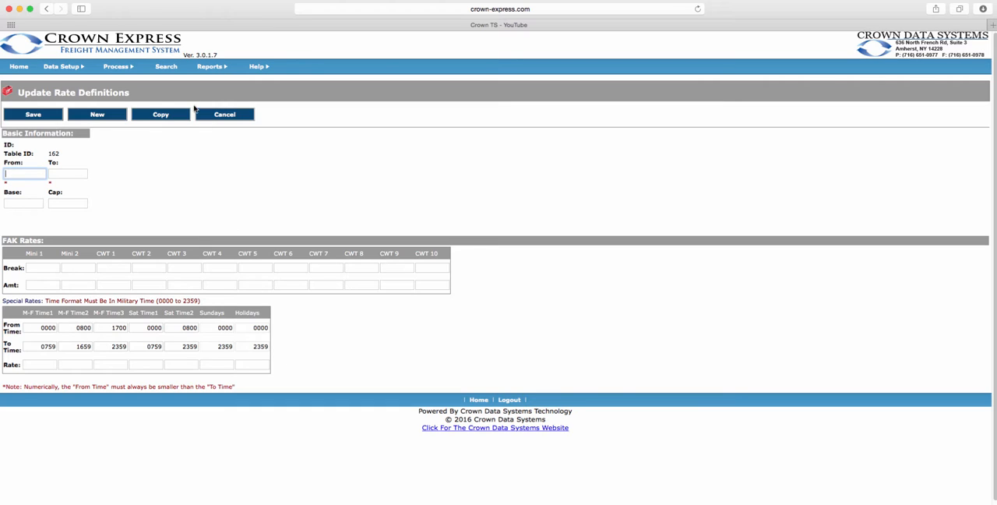
pyautogui.click(47, 9)
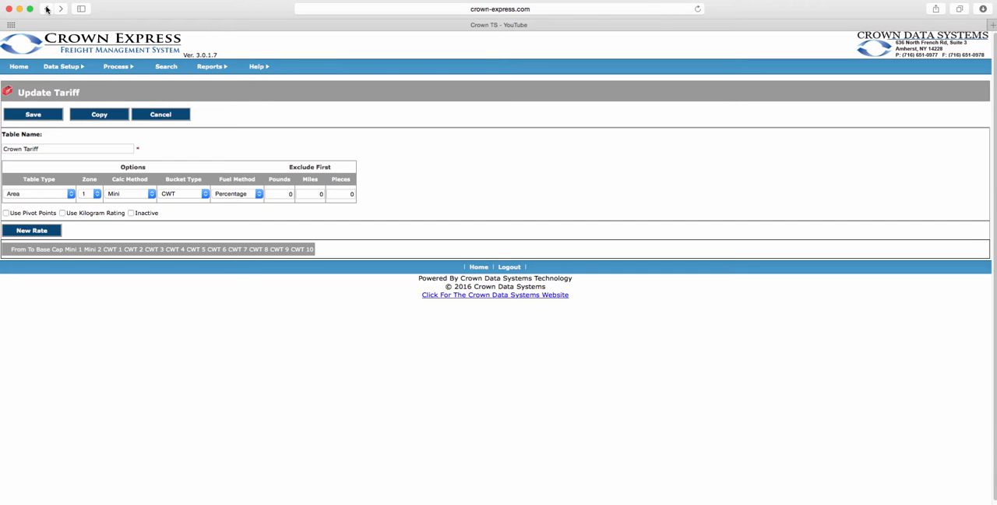
pyautogui.click(47, 10)
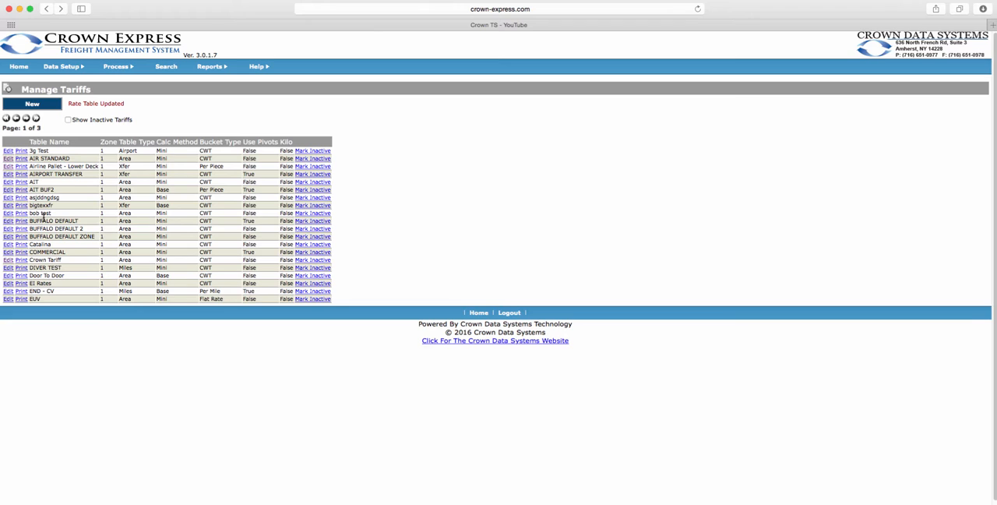
# Open the AIR STANDARD tariff and examine its rate definition from A to A, cancelling without changes.
pyautogui.click(7, 160)
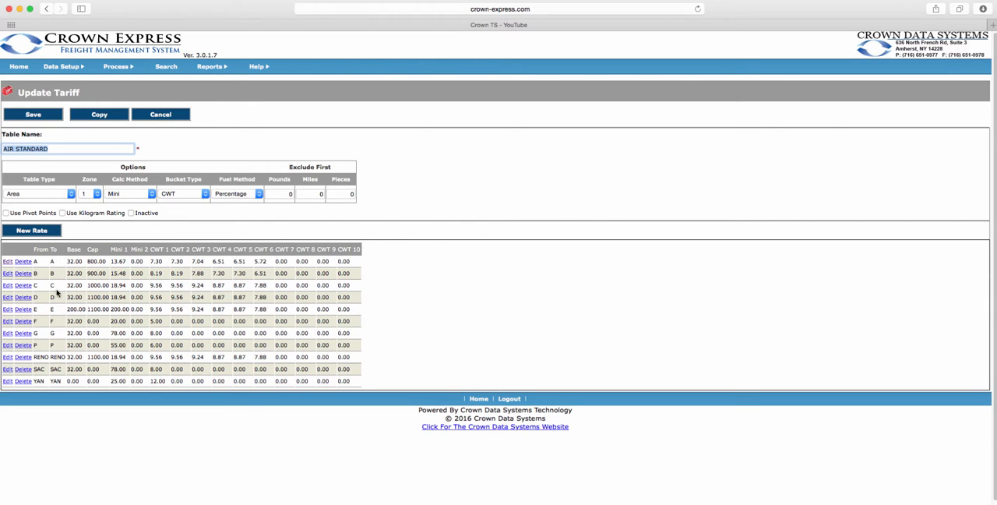
pyautogui.click(7, 262)
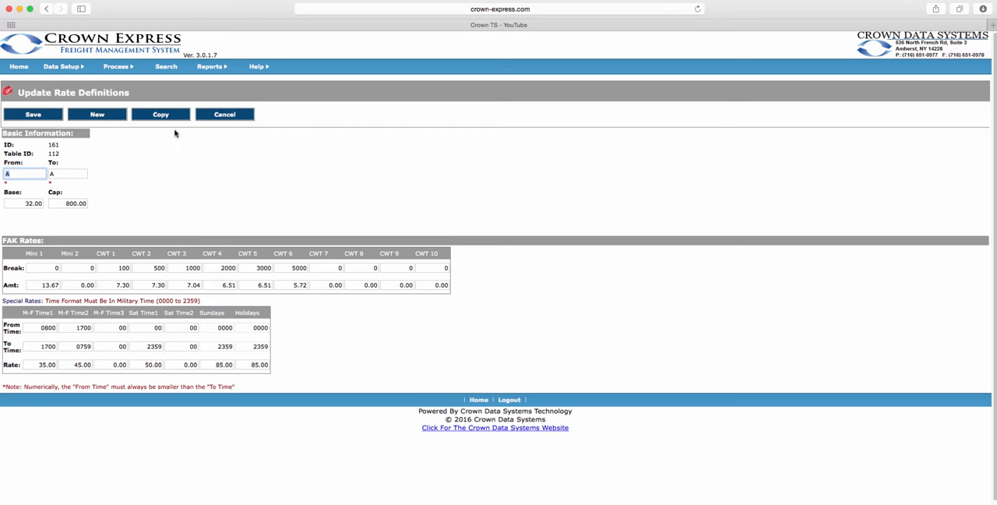
pyautogui.click(233, 114)
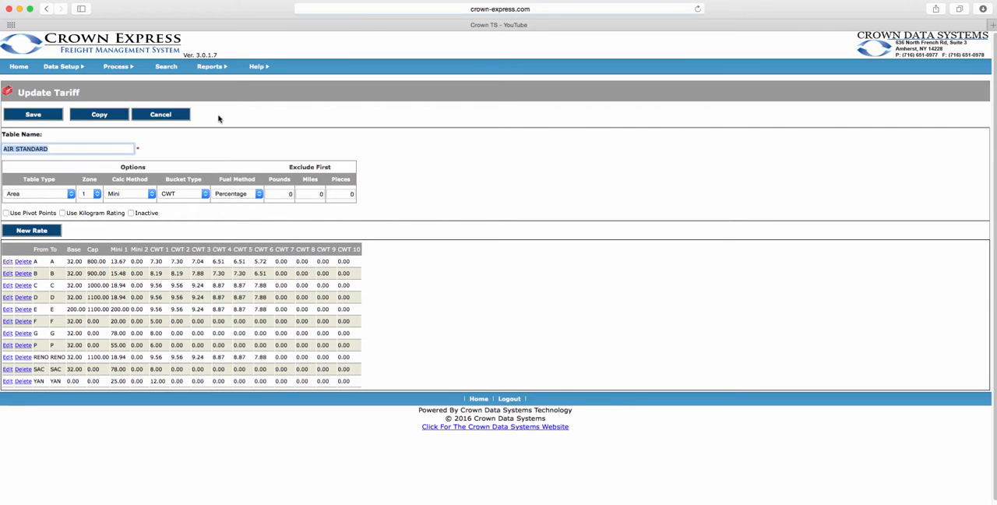
# Open the LIFTGATE SERVICE surcharge, review its available surcharge types and rate information, and cancel without changes.
pyautogui.moveTo(79, 69)
pyautogui.moveTo(77, 165)
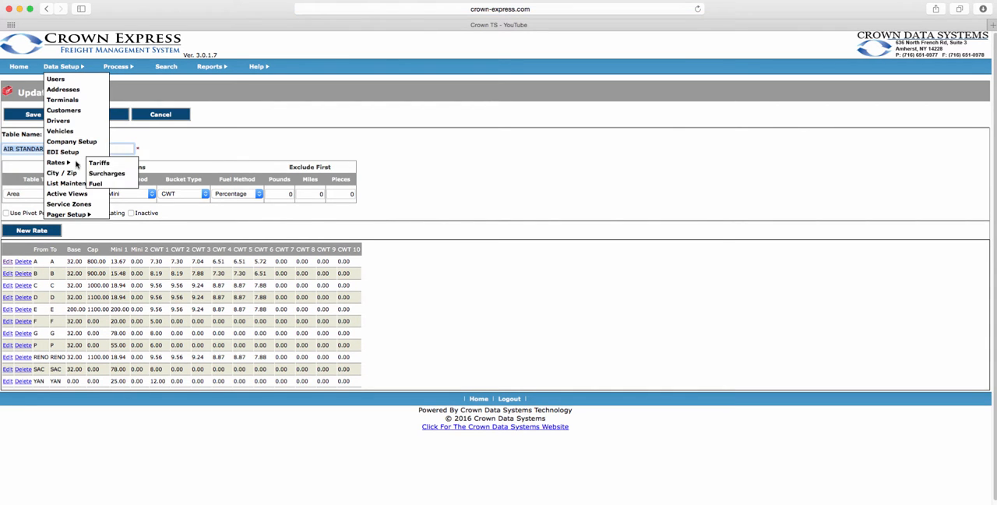
pyautogui.click(111, 174)
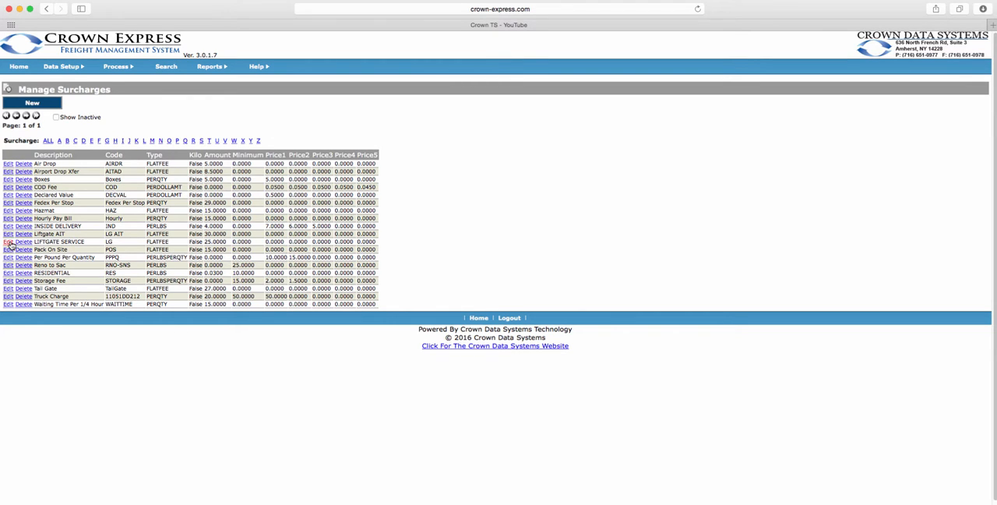
pyautogui.click(9, 242)
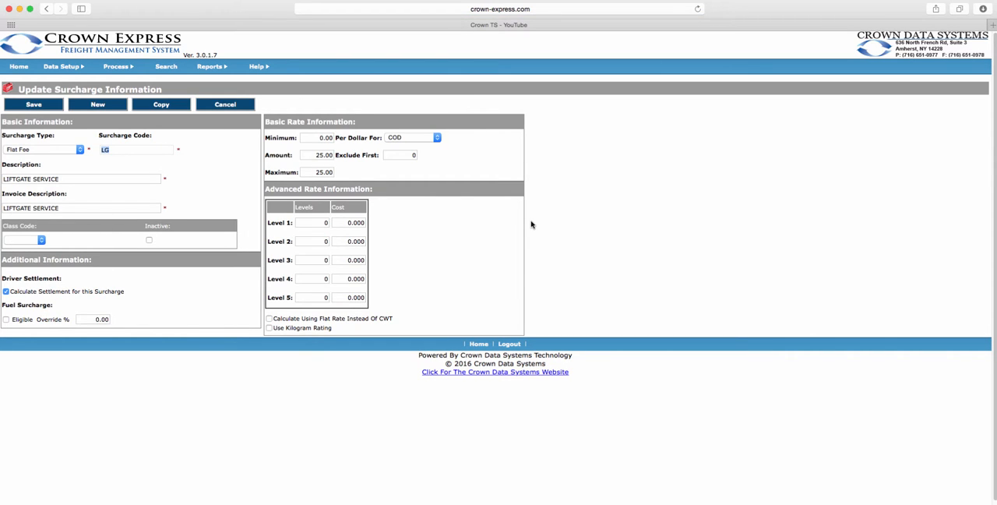
pyautogui.click(73, 149)
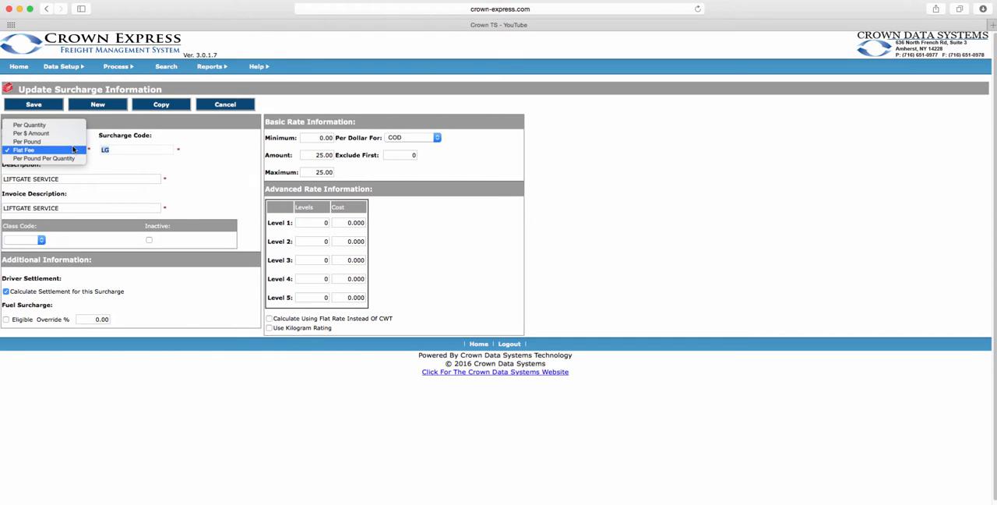
pyautogui.click(197, 164)
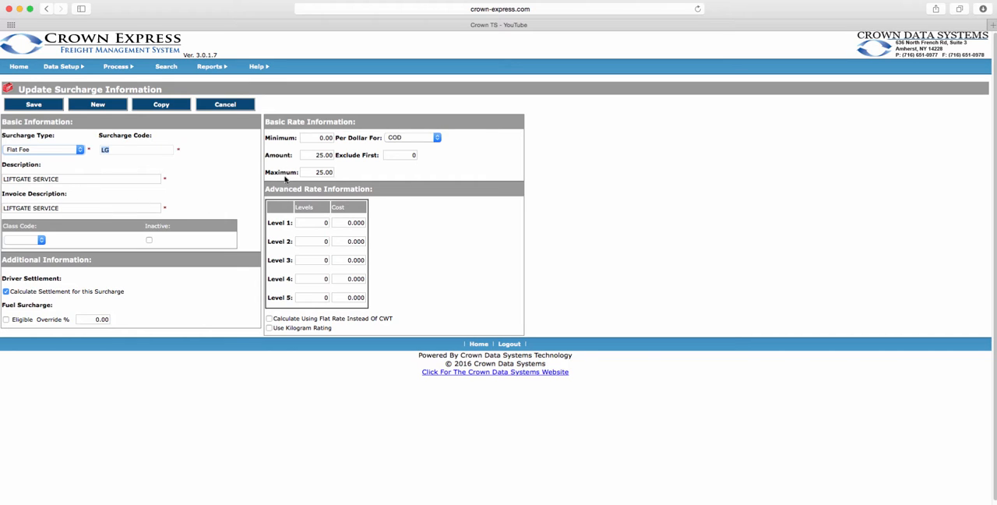
pyautogui.click(225, 105)
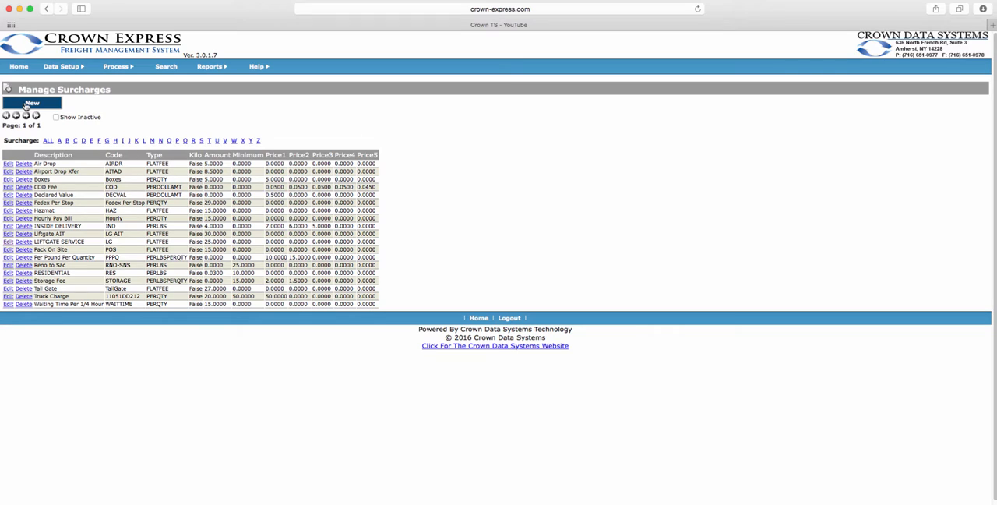
# Review the fuel surcharges by viewing the 30% entry and a blank new fuel surcharge form, cancelling both.
pyautogui.moveTo(62, 67)
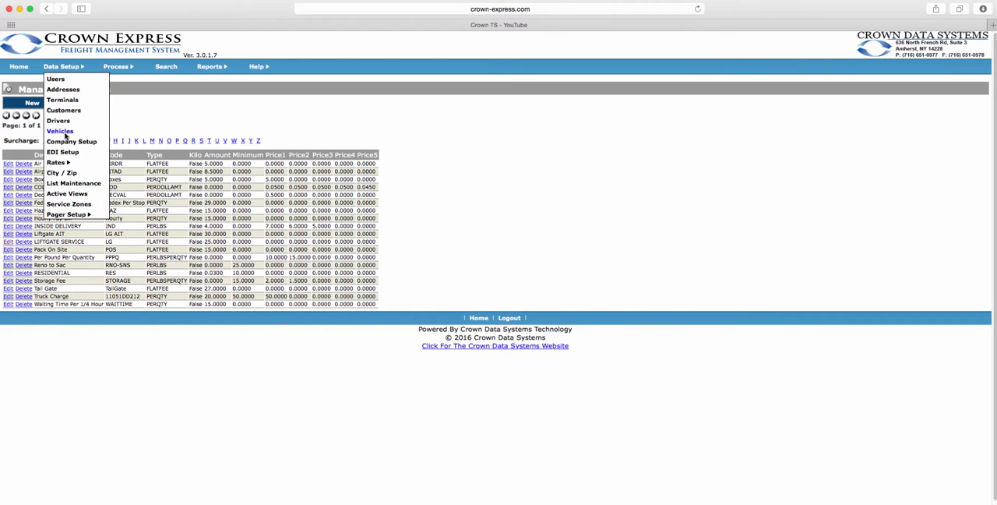
pyautogui.moveTo(70, 163)
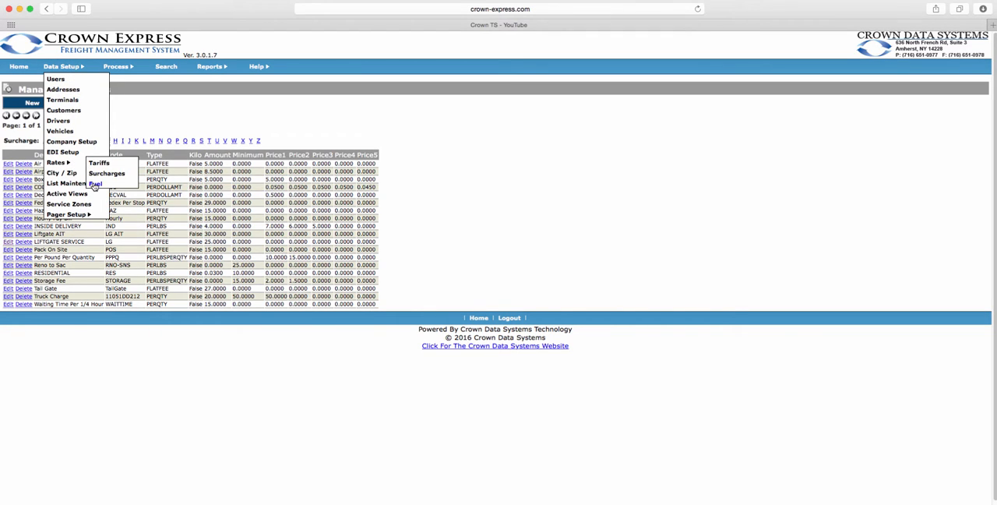
pyautogui.click(95, 184)
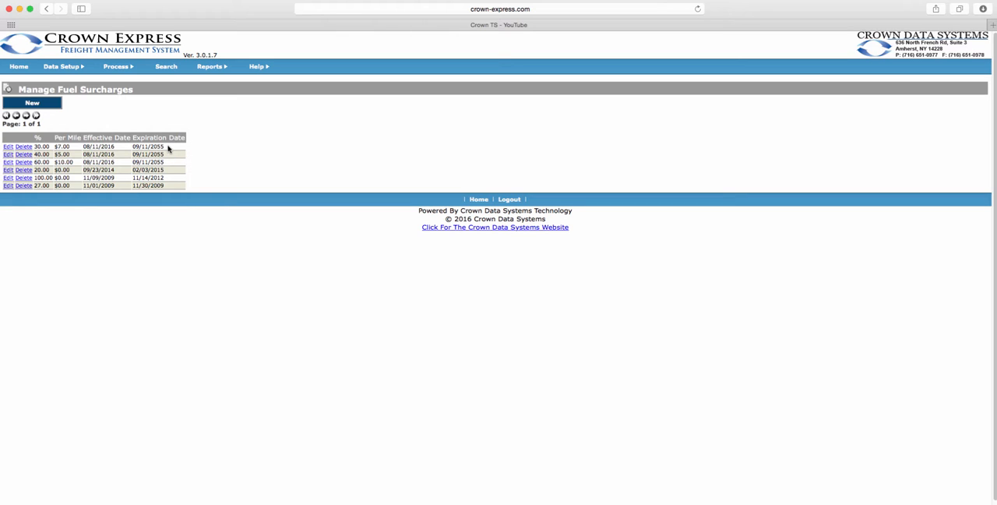
pyautogui.click(8, 148)
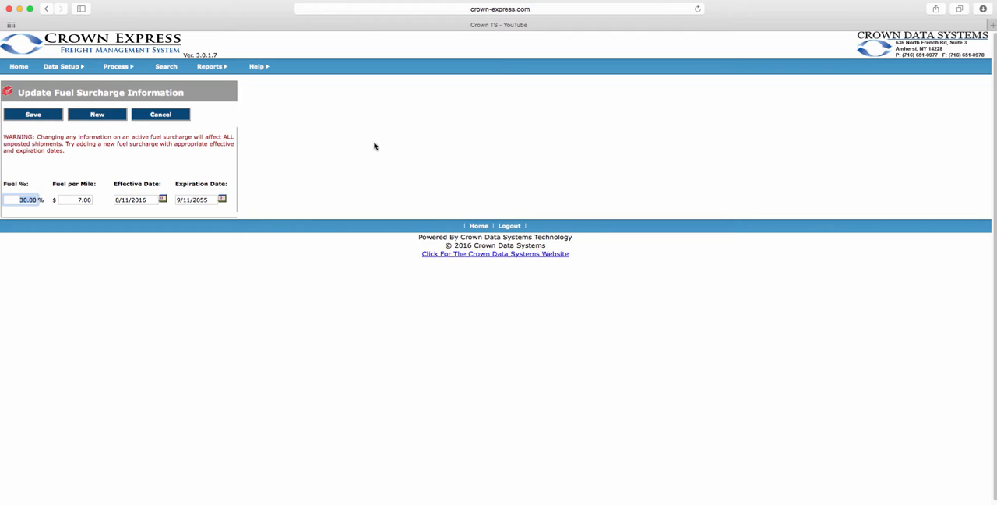
pyautogui.click(171, 118)
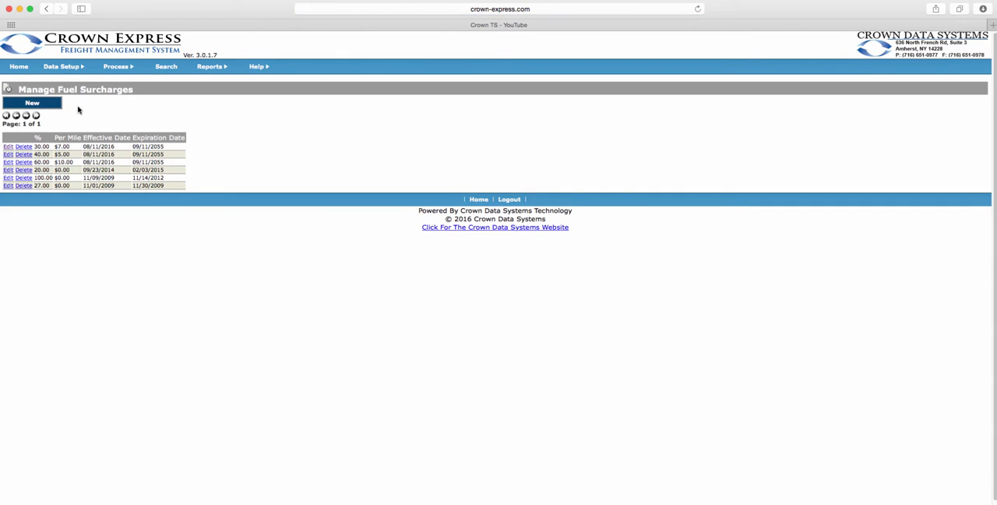
pyautogui.click(45, 104)
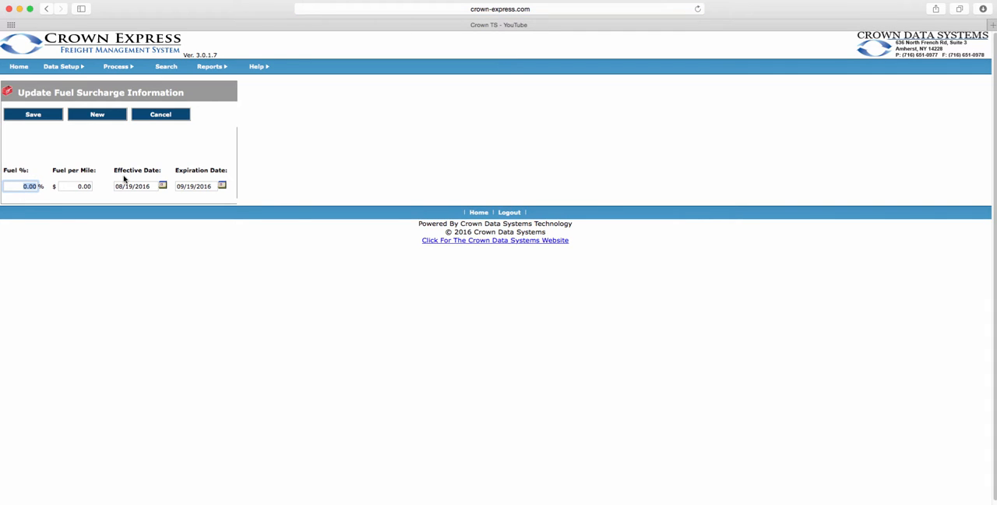
pyautogui.click(160, 115)
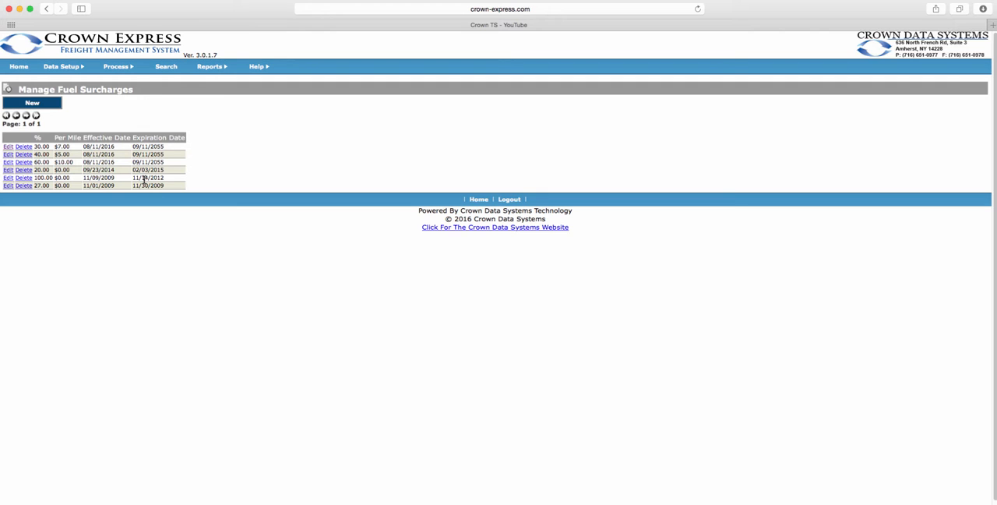
# Search the City/Zip records for zip code 14228 using Close Match.
pyautogui.moveTo(62, 66)
pyautogui.click(65, 175)
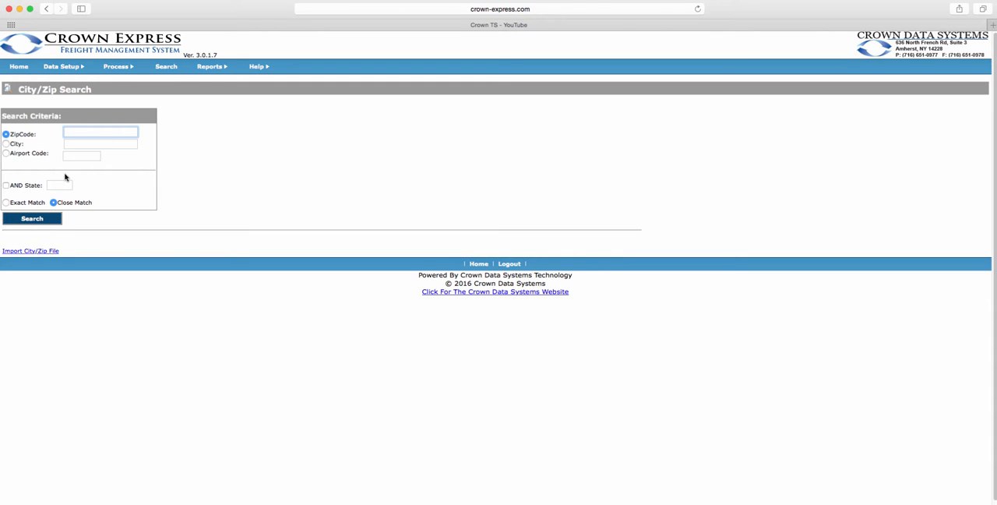
pyautogui.write('14228')
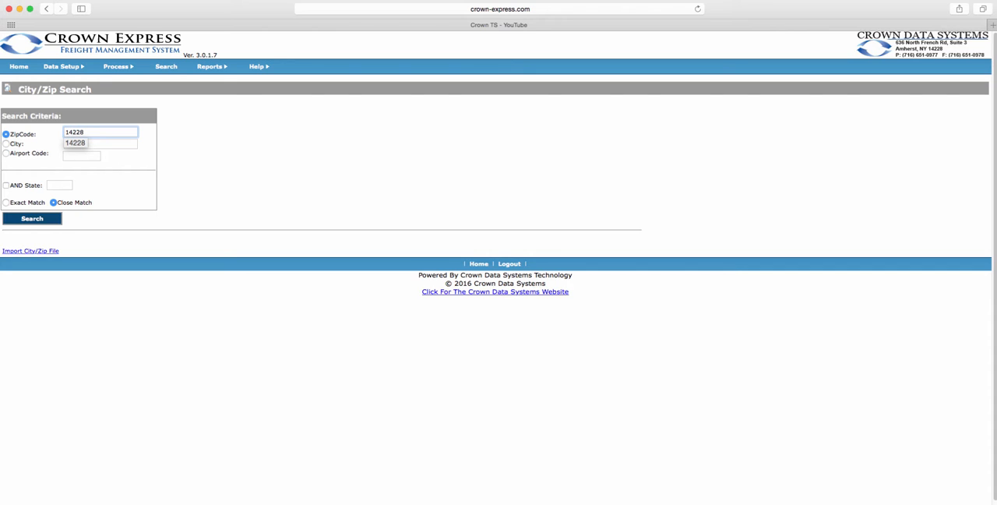
pyautogui.click(47, 222)
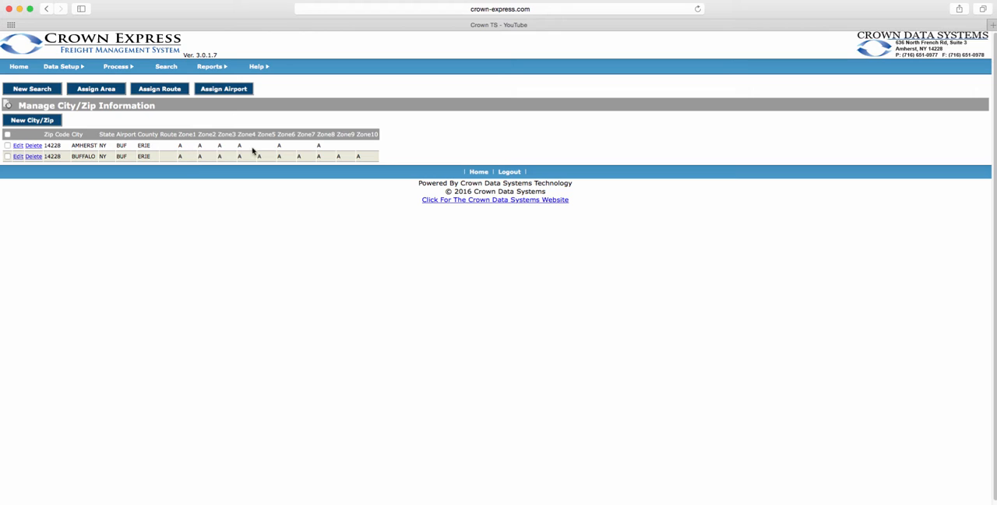
# Open the AMHERST record for zip code 14228, review its general information and zones, and cancel without changes.
pyautogui.click(19, 147)
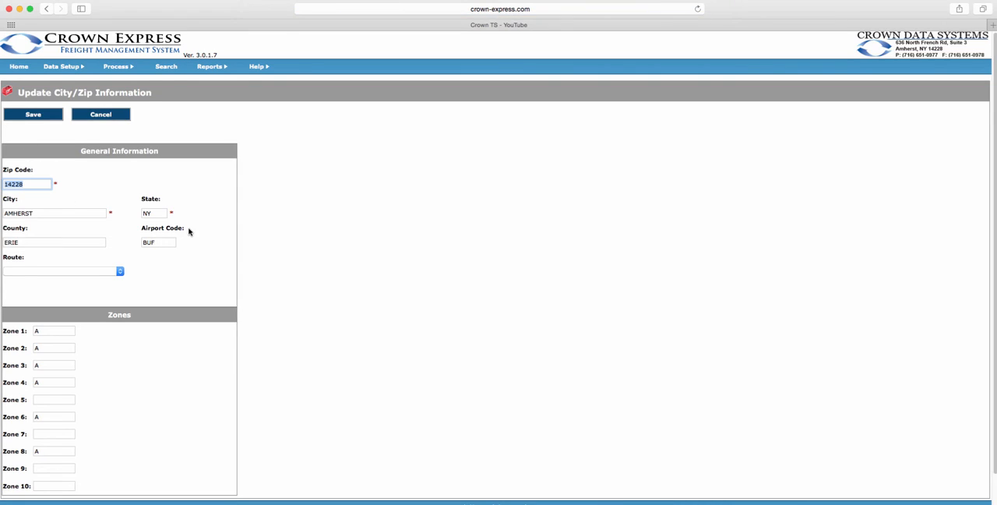
pyautogui.scroll(-2, 183, 249)
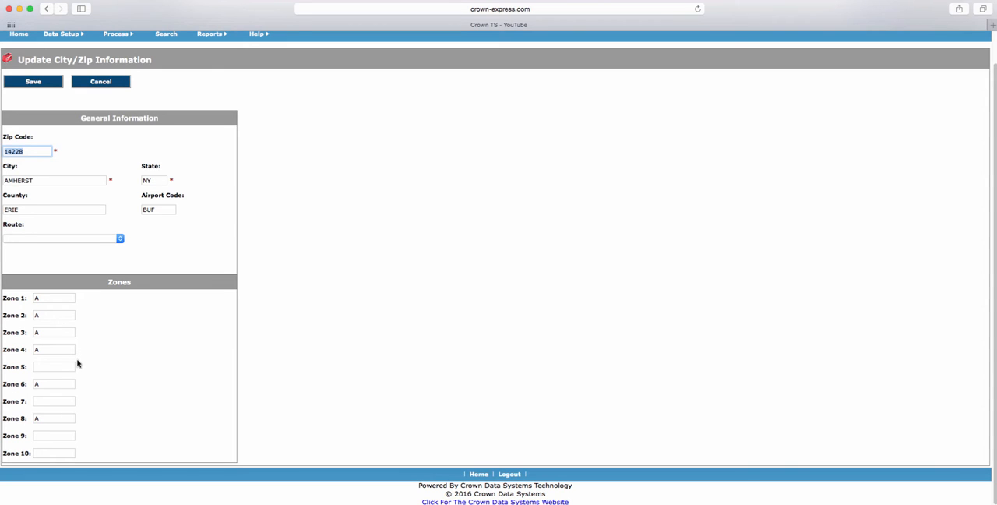
pyautogui.click(108, 81)
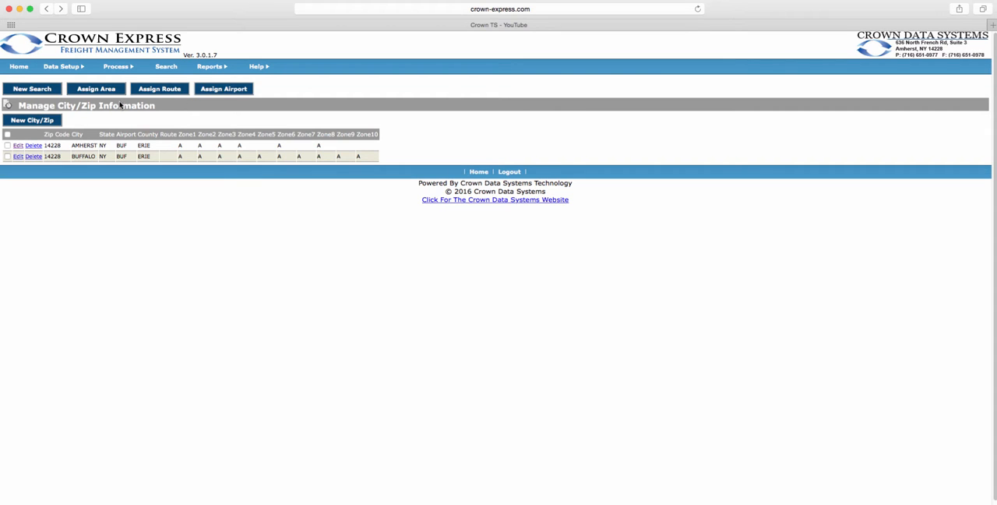
# Open List Maintenance and review the list categories available for filtering, keeping the Show All filter.
pyautogui.moveTo(61, 70)
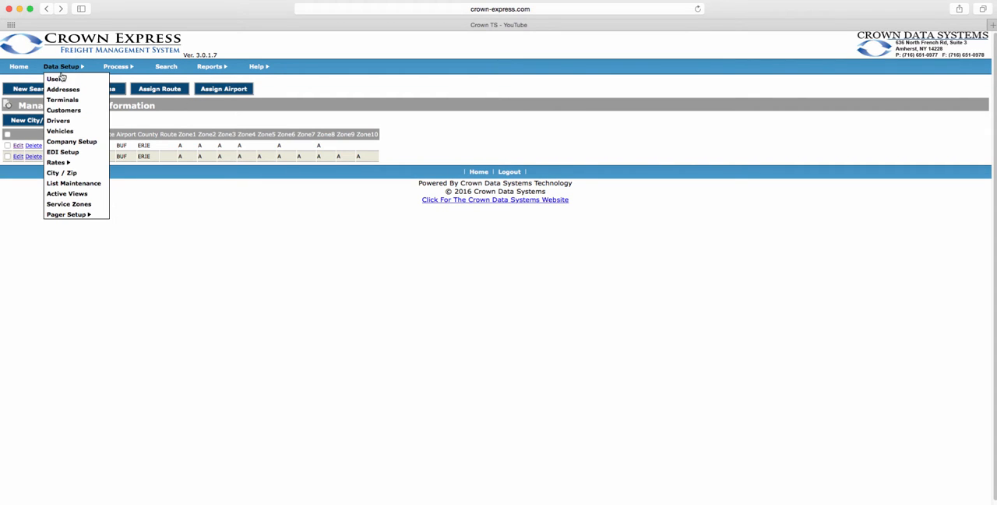
pyautogui.click(78, 184)
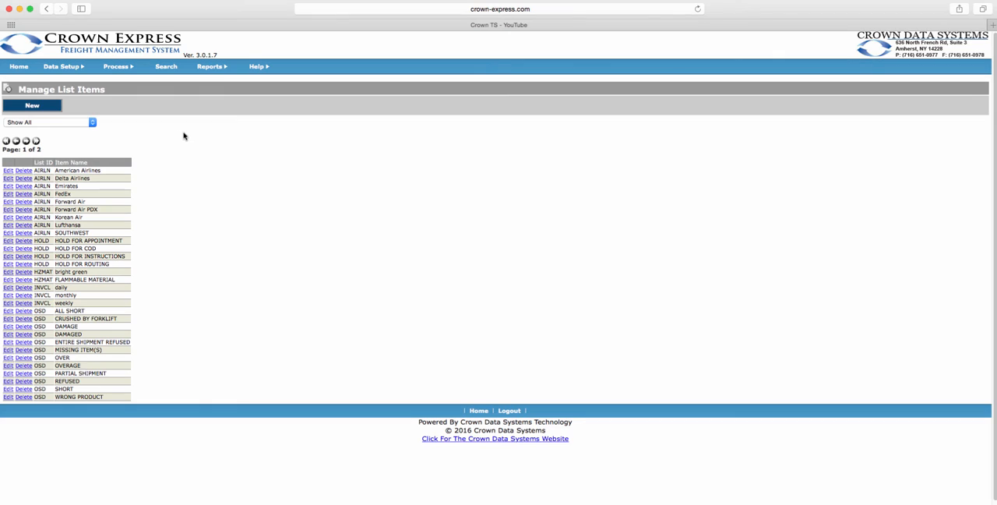
pyautogui.click(90, 124)
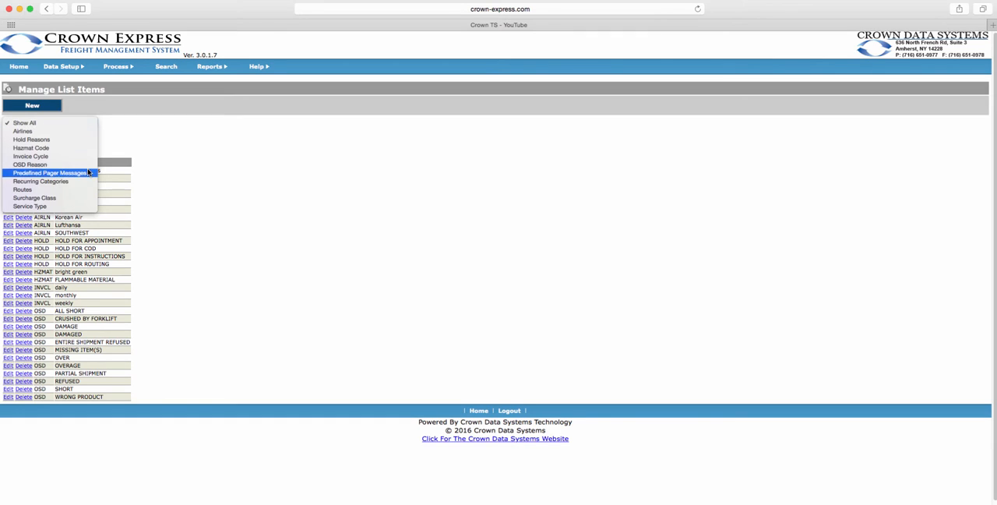
pyautogui.click(187, 172)
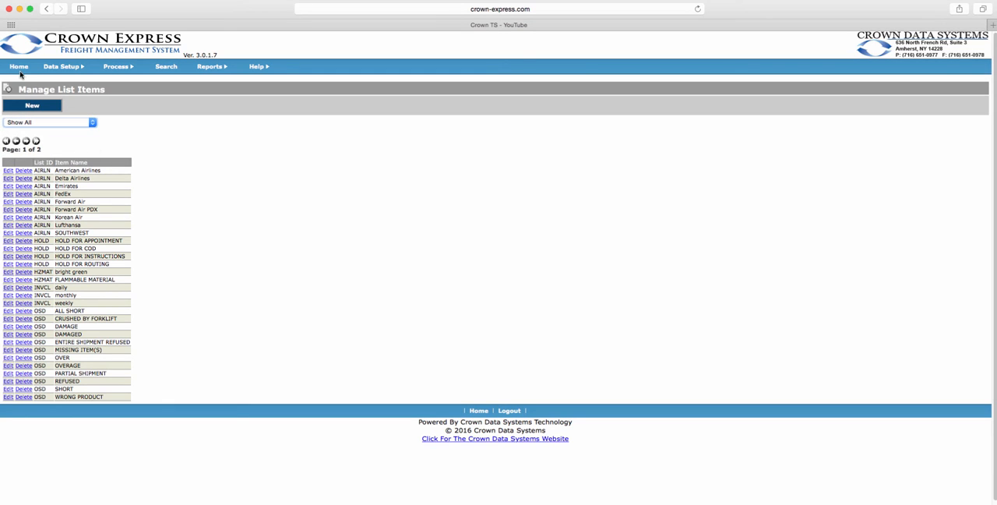
# Add a new item named On Vacation to the Hold Reasons list and save it.
pyautogui.click(45, 108)
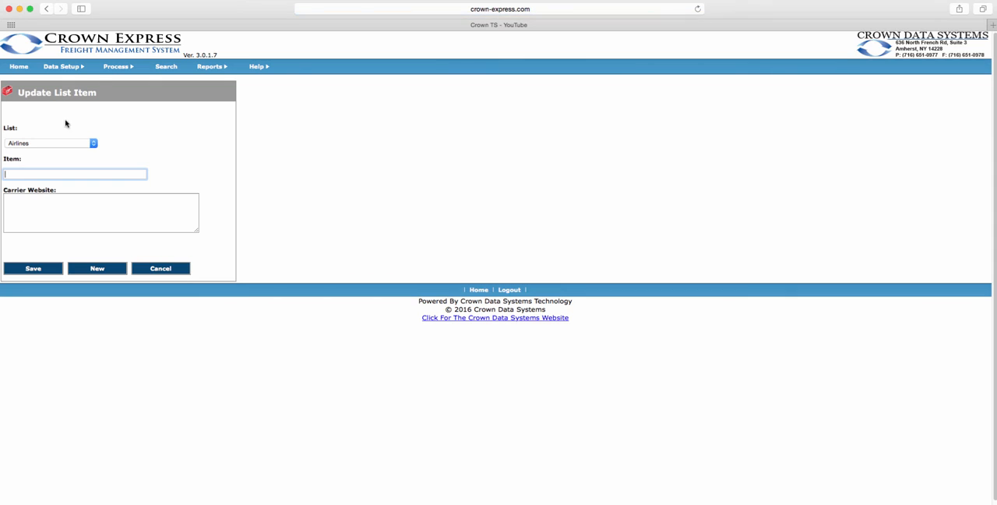
pyautogui.click(90, 144)
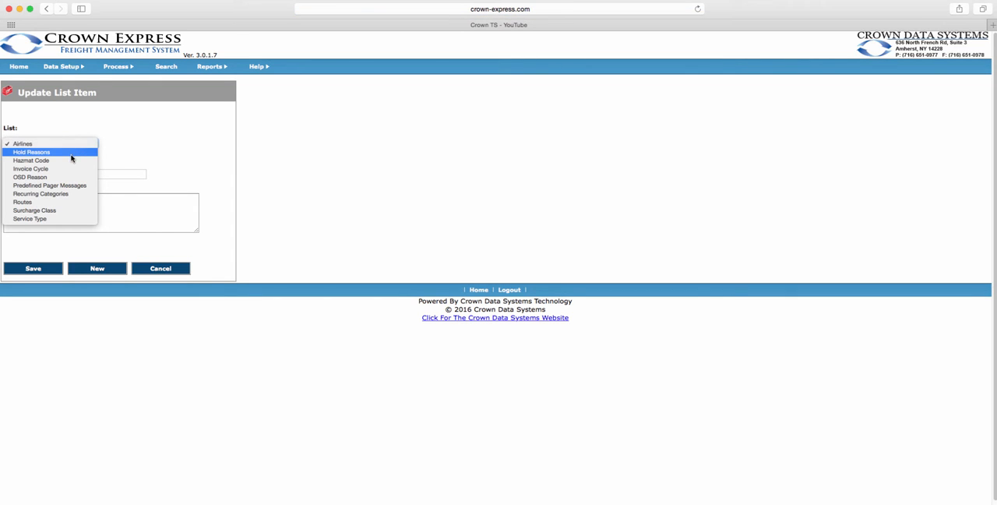
pyautogui.click(71, 152)
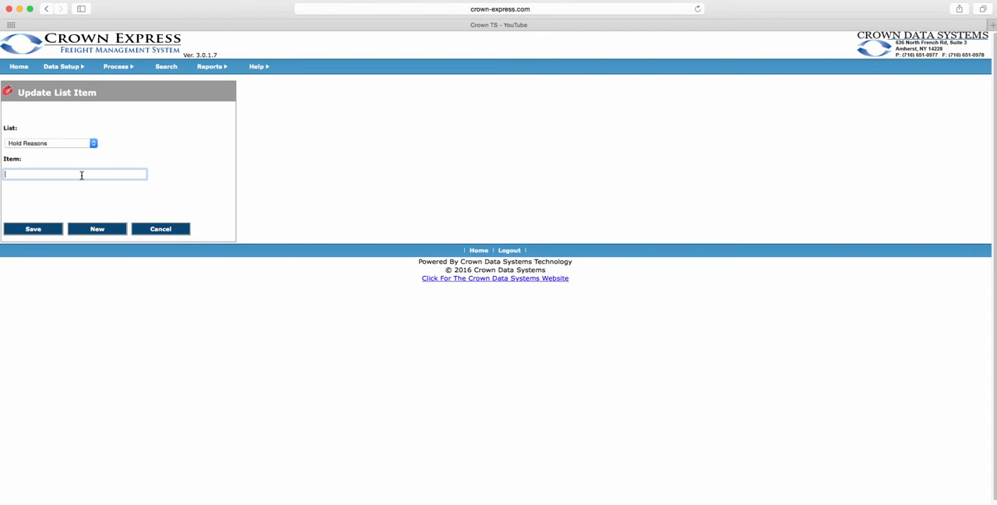
pyautogui.write('H')
pyautogui.press('BackSpace')
pyautogui.write('On Vacation')
pyautogui.click(43, 229)
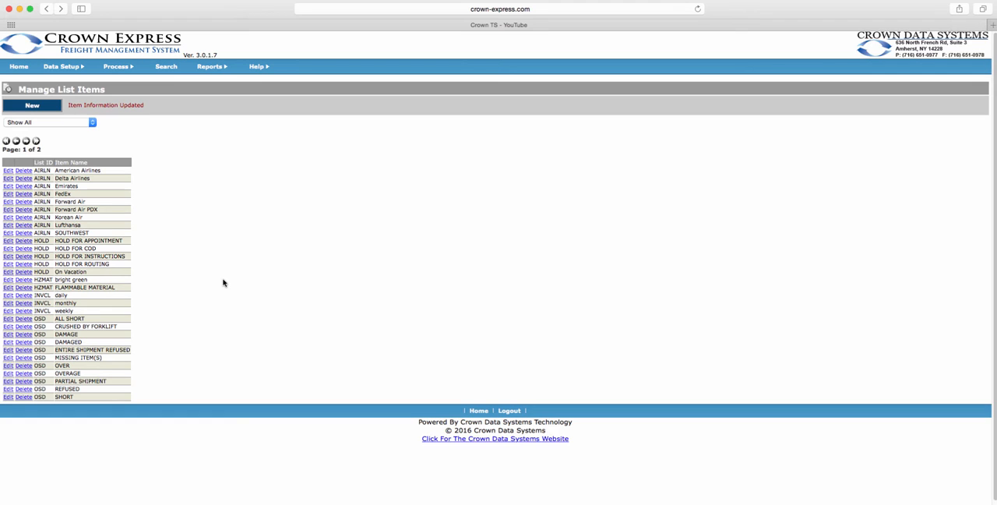
# Open the Dispatch view from Active Views and add Cons Phone to its selected columns.
pyautogui.click(78, 67)
pyautogui.click(72, 193)
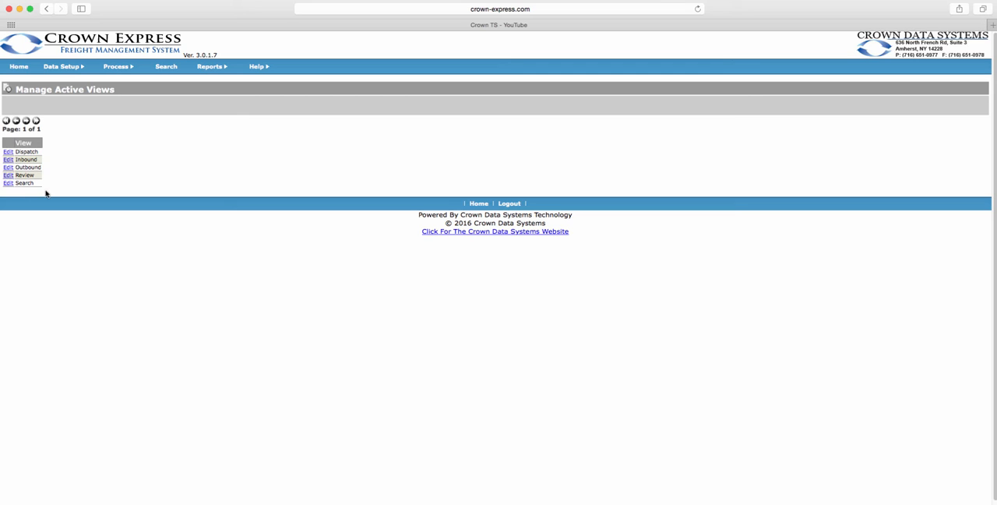
pyautogui.click(8, 152)
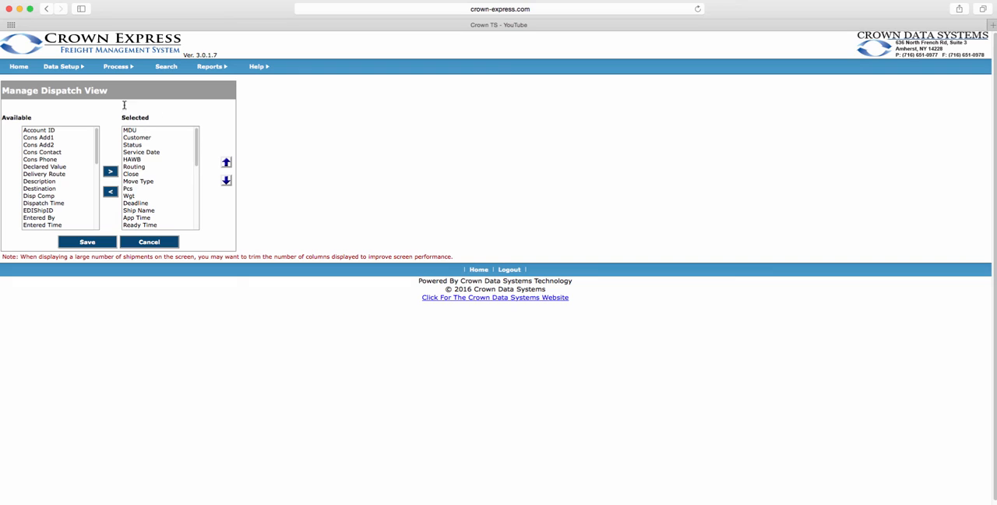
pyautogui.click(47, 160)
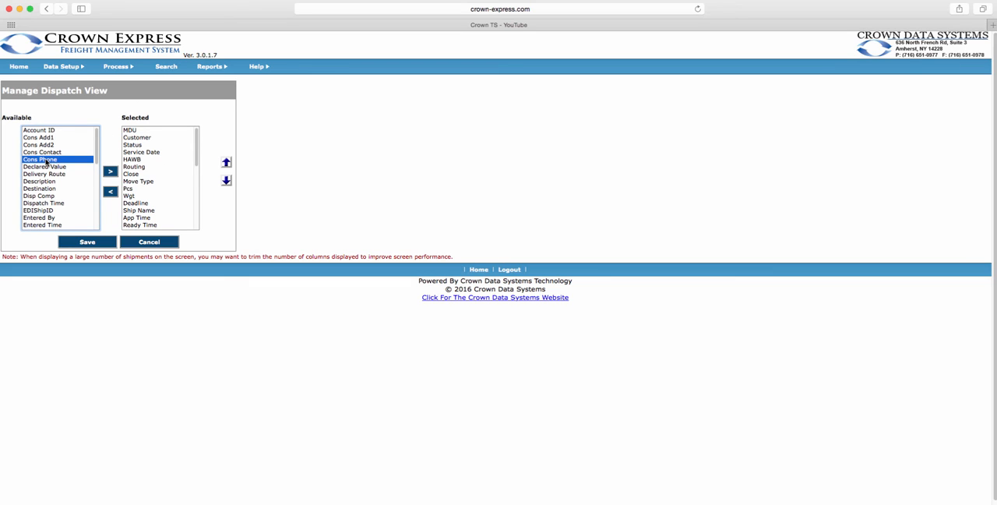
pyautogui.click(110, 173)
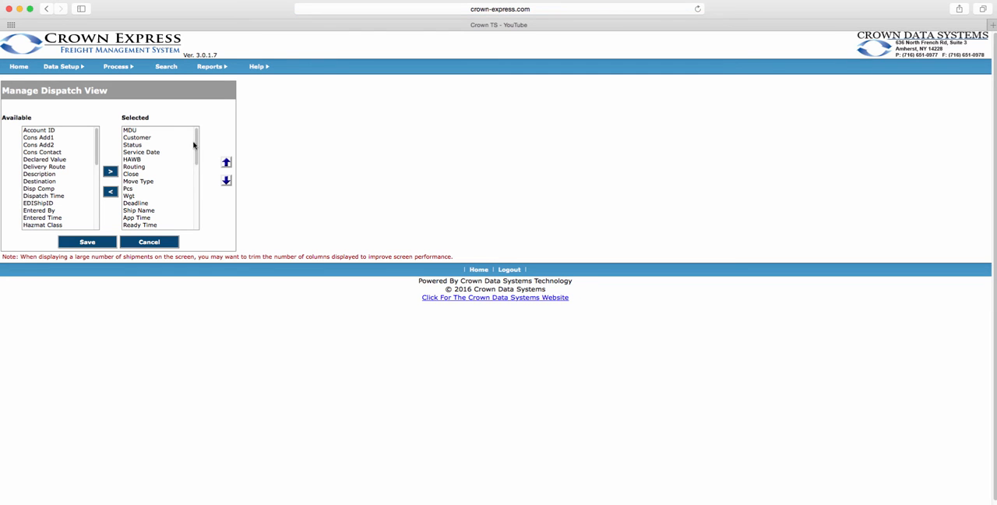
# Move the Cons Phone column up in the Dispatch view's selected columns, placing it directly above Cons Zip.
pyautogui.click(198, 144)
pyautogui.moveTo(198, 145); pyautogui.dragTo(192, 209)
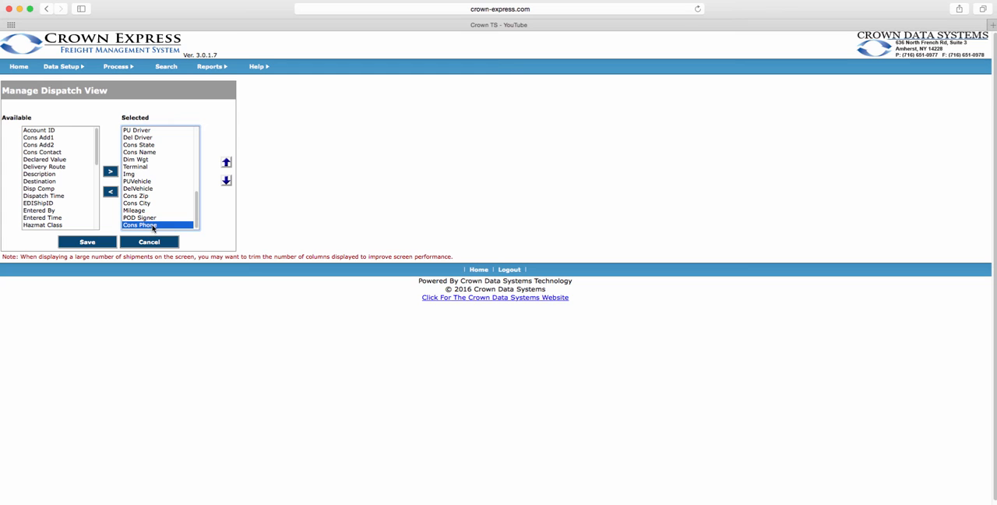
pyautogui.click(226, 163)
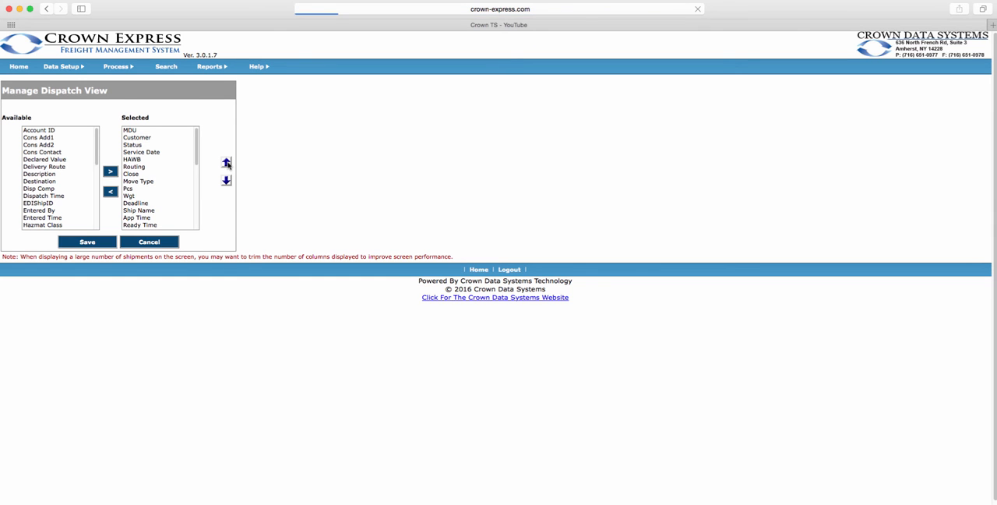
pyautogui.moveTo(196, 156); pyautogui.dragTo(196, 211)
pyautogui.click(183, 219)
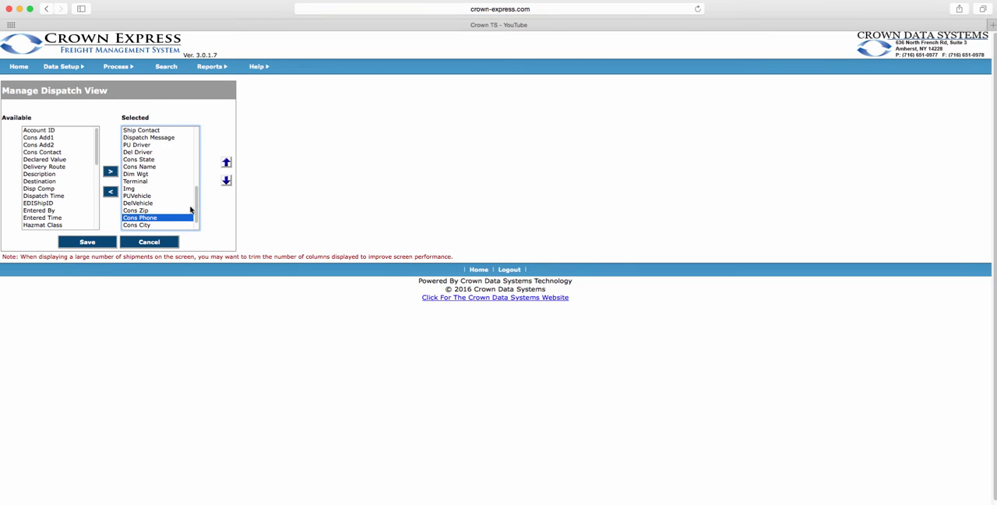
pyautogui.click(227, 164)
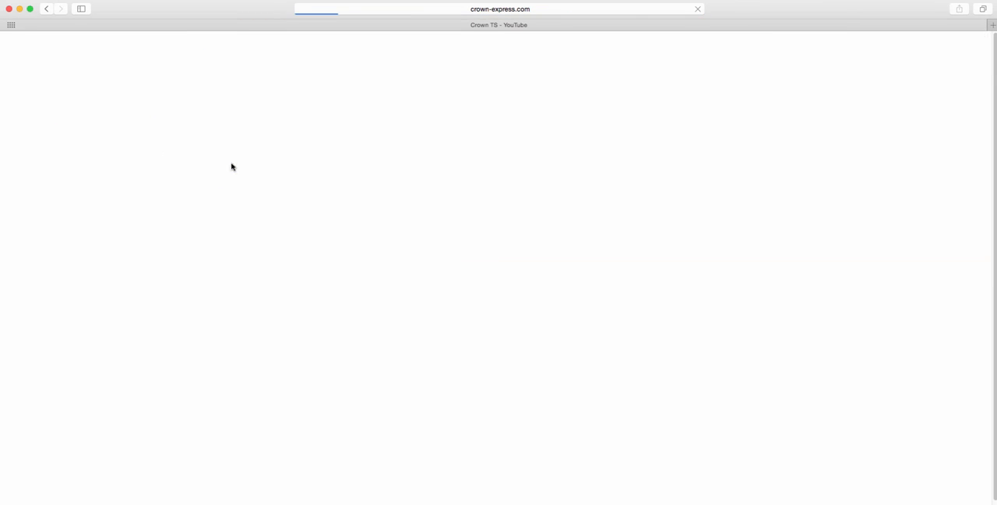
pyautogui.moveTo(198, 141); pyautogui.dragTo(197, 191)
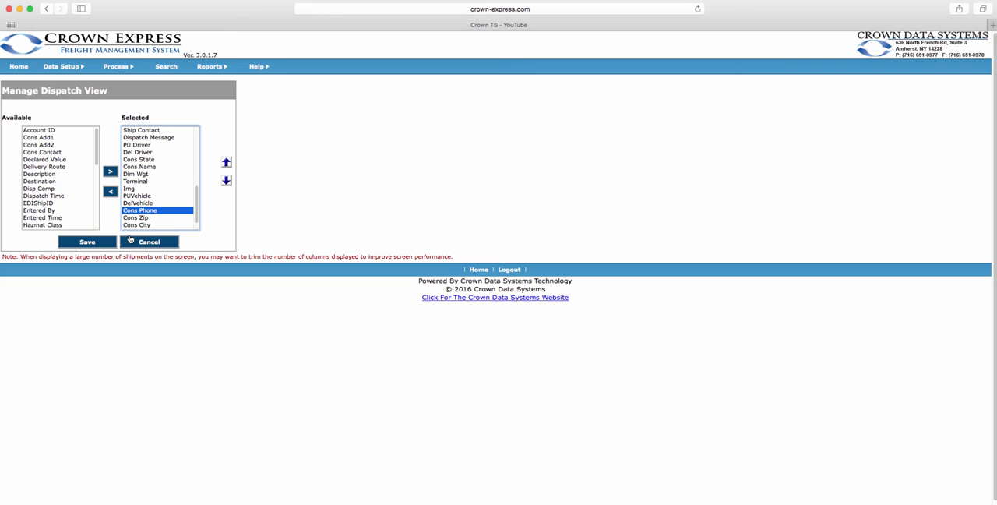
# Remove Cons Phone from the Dispatch view's selected columns and cancel out to the list of active views.
pyautogui.click(111, 193)
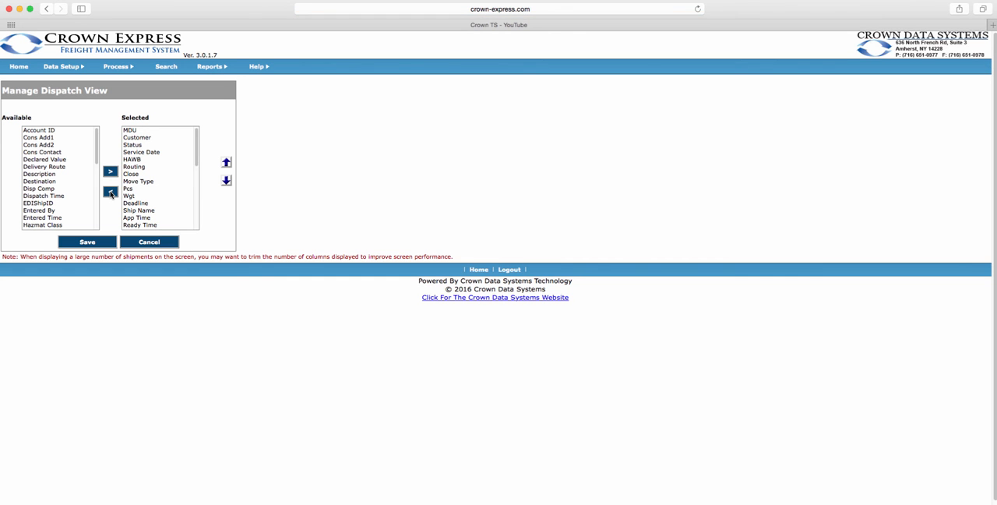
pyautogui.click(106, 242)
pyautogui.click(164, 248)
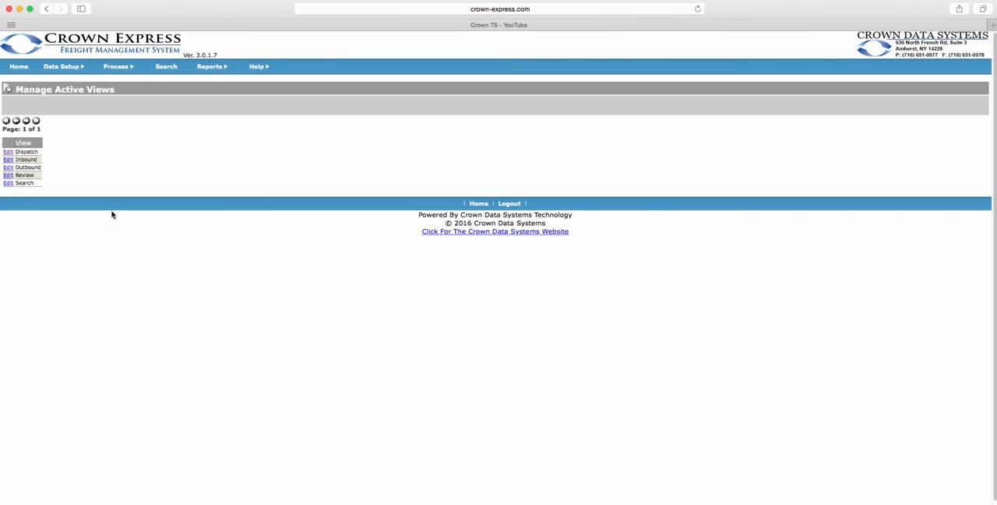